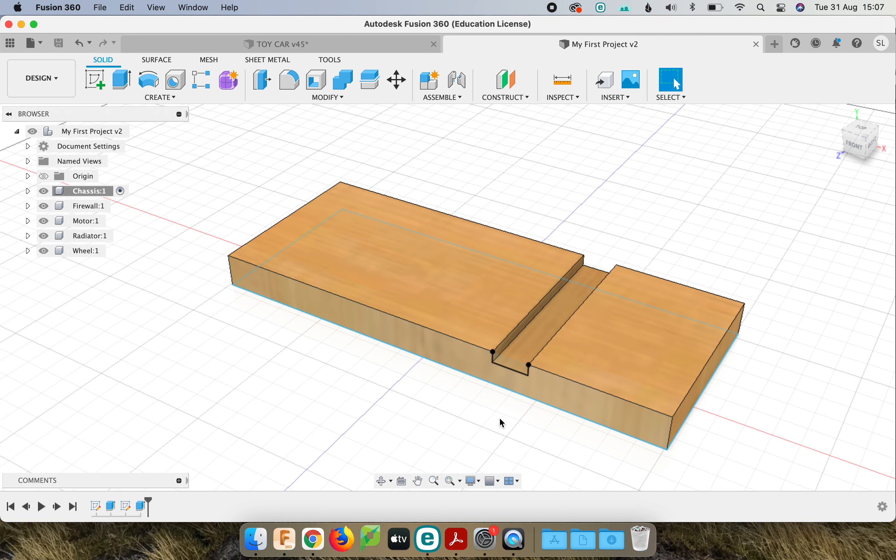
{"action": "left_click", "coordinate": [382, 485]}
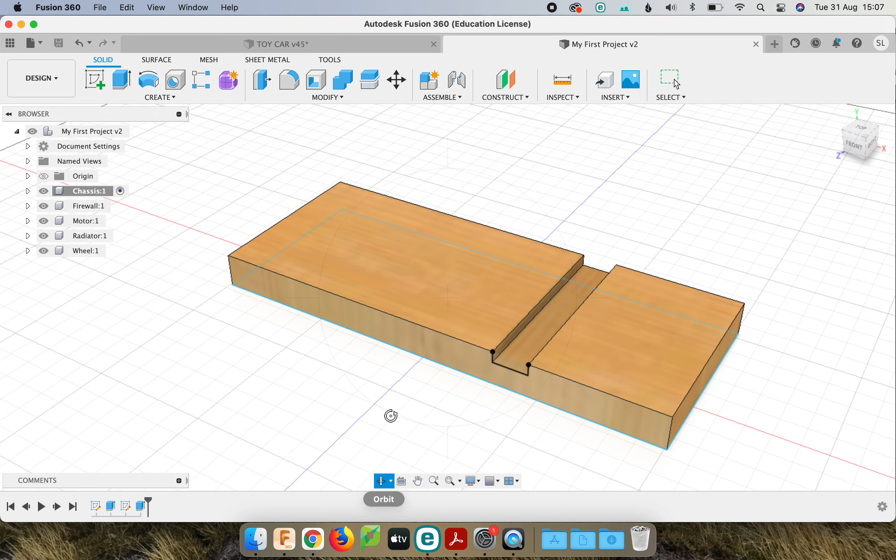
{"action": "left_click_drag", "start_coordinate": [396, 394], "coordinate": [270, 350]}
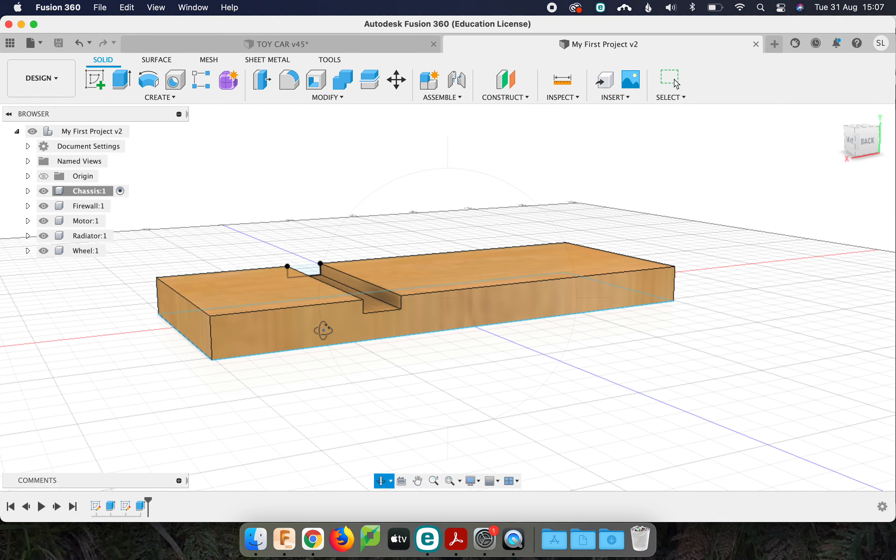
{"action": "left_click_drag", "start_coordinate": [488, 348], "coordinate": [374, 354]}
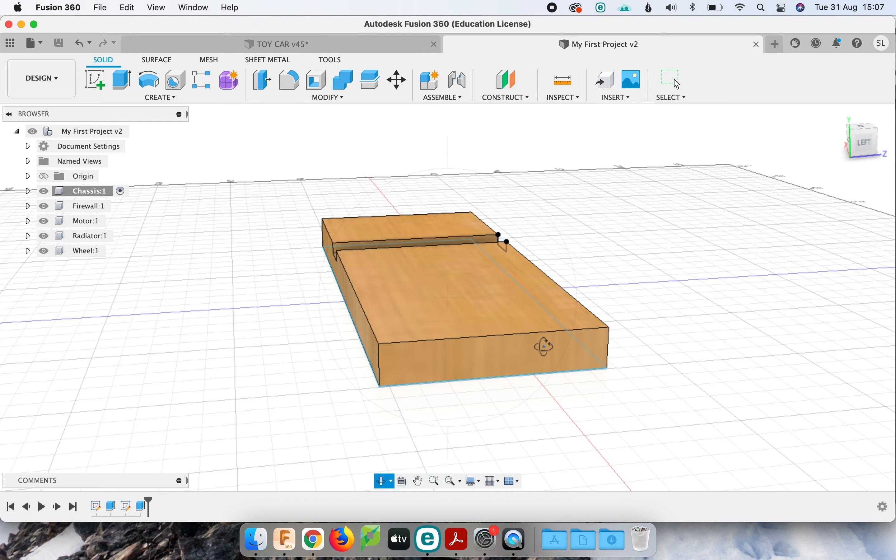
{"action": "left_click_drag", "start_coordinate": [522, 309], "coordinate": [370, 320]}
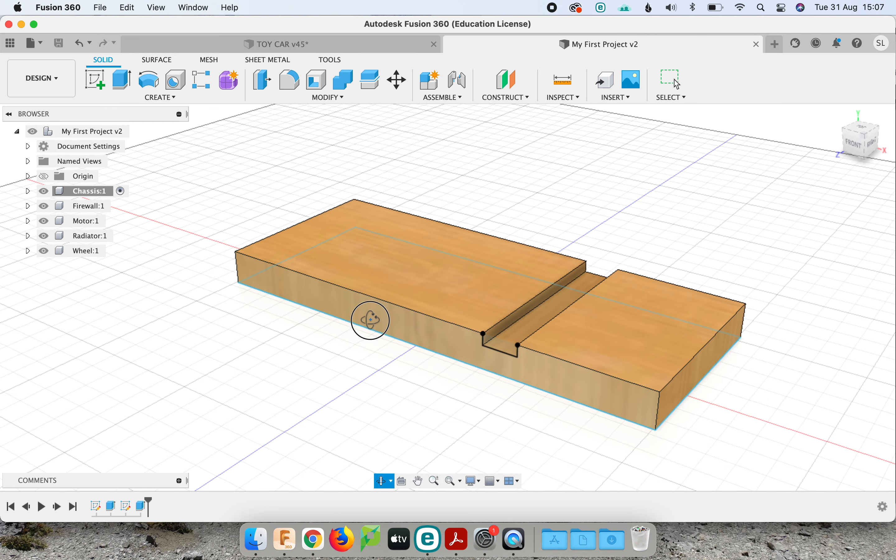
{"action": "left_click_drag", "start_coordinate": [384, 354], "coordinate": [381, 351]}
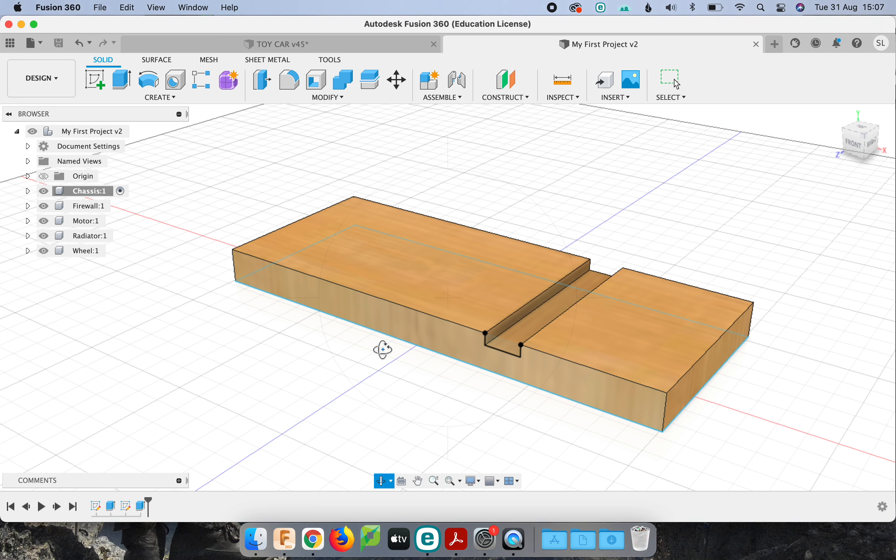
{"action": "key", "text": "Escape"}
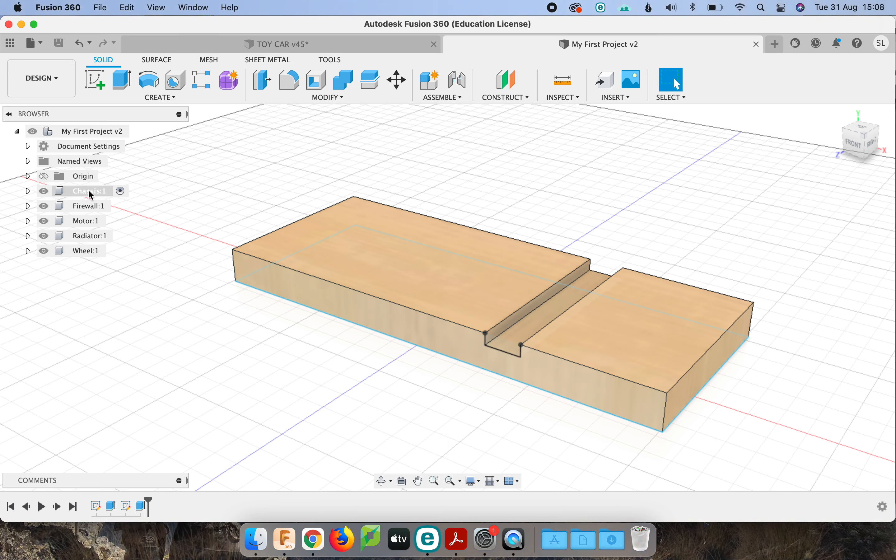
- Activate the top-level assembly, and make the Chassis component active again
{"action": "left_click", "coordinate": [96, 191]}
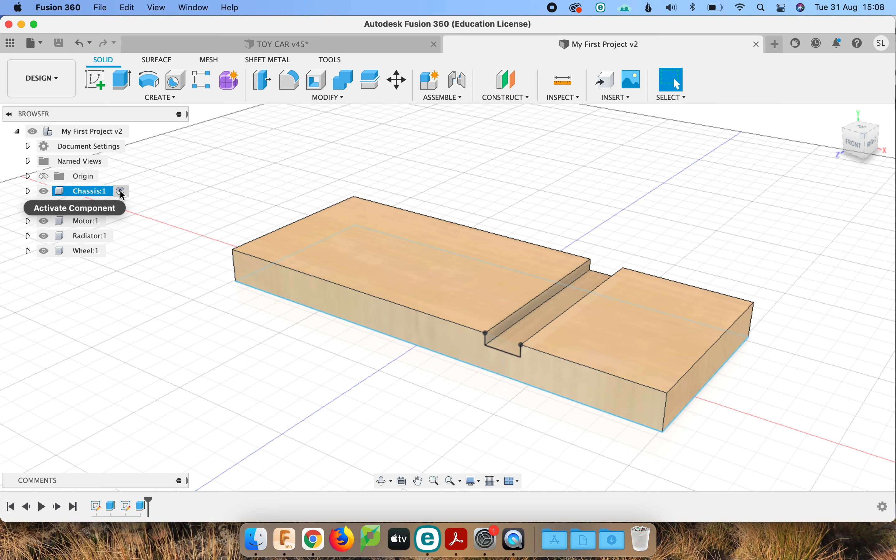
{"action": "left_click", "coordinate": [121, 191]}
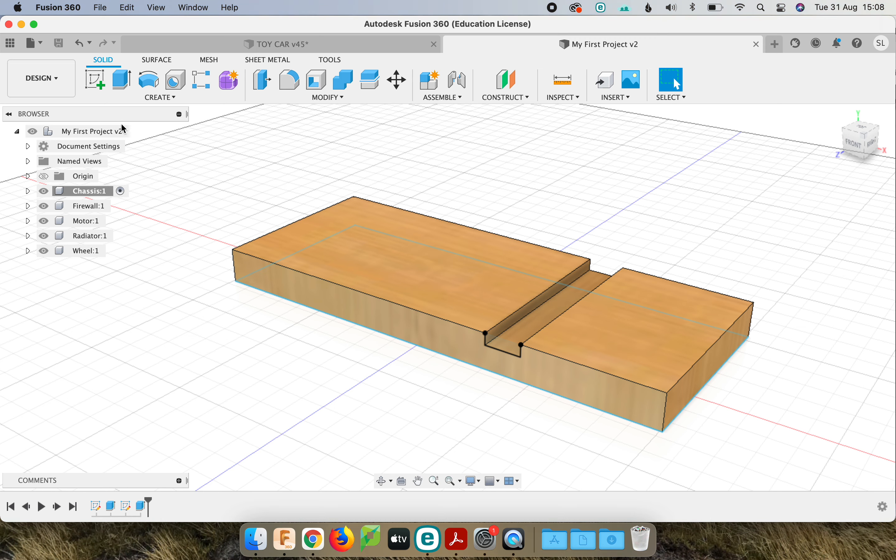
{"action": "left_click", "coordinate": [142, 132]}
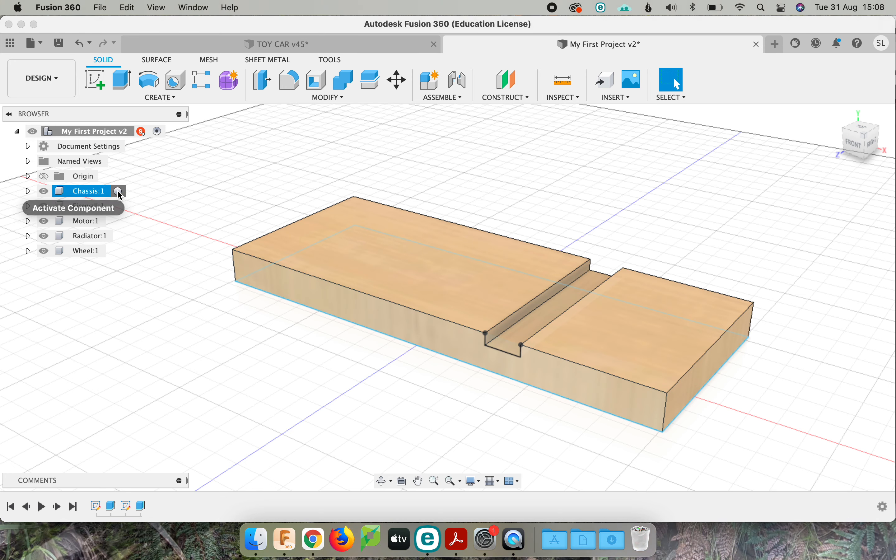
{"action": "left_click", "coordinate": [117, 191]}
{"action": "left_click", "coordinate": [139, 282]}
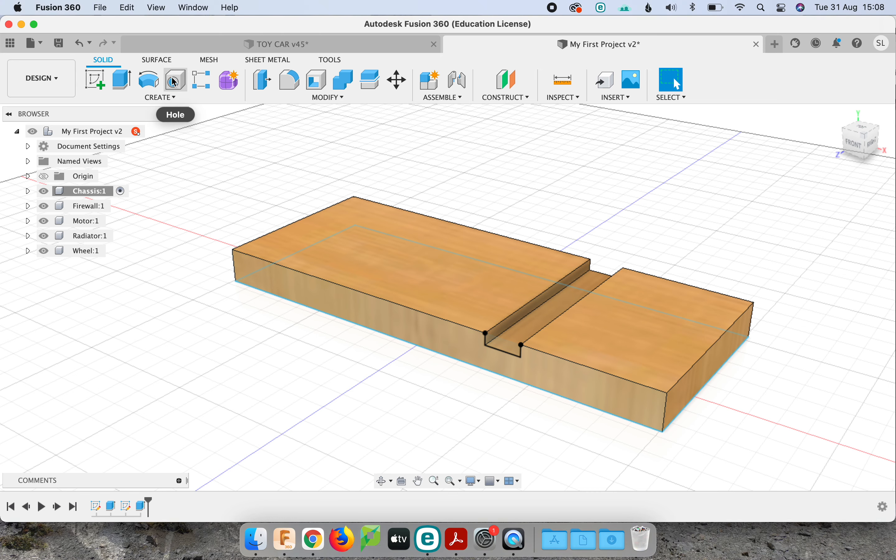
- Start a simple hole on the chassis's long front side face, between the slot and the near end
{"action": "left_click", "coordinate": [177, 84]}
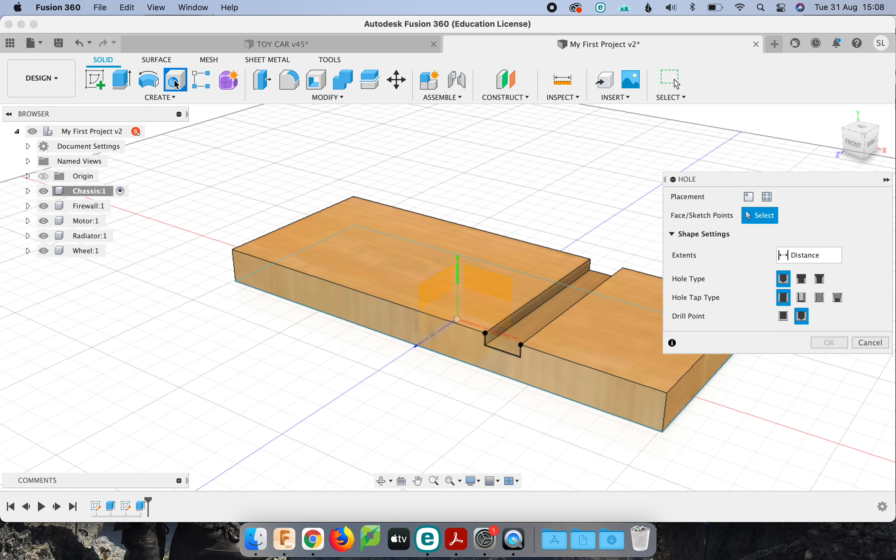
{"action": "mouse_move", "coordinate": [774, 177]}
{"action": "left_mouse_down"}
{"action": "mouse_move", "coordinate": [746, 177]}
{"action": "mouse_move", "coordinate": [806, 185]}
{"action": "mouse_move", "coordinate": [728, 175]}
{"action": "mouse_move", "coordinate": [771, 172]}
{"action": "mouse_move", "coordinate": [773, 184]}
{"action": "left_mouse_up"}
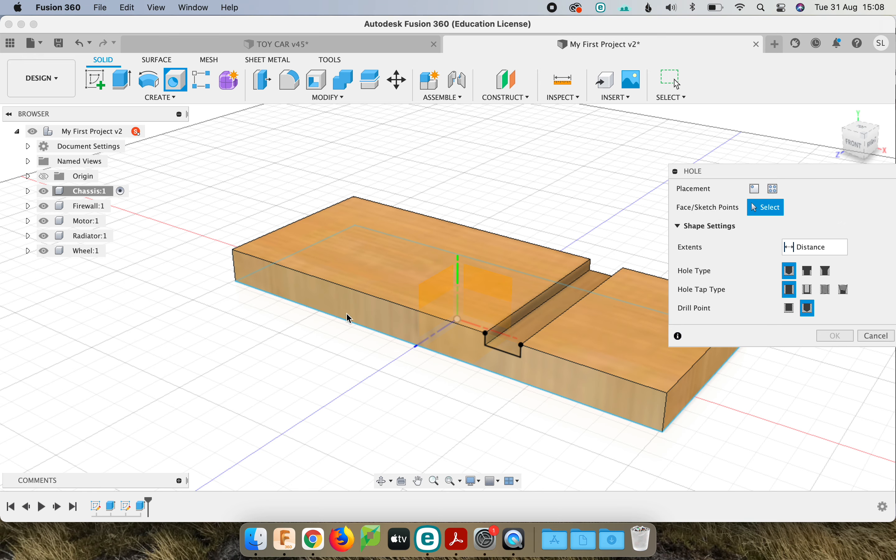
{"action": "scroll", "coordinate": [650, 414], "scroll_direction": "up", "scroll_amount": 3}
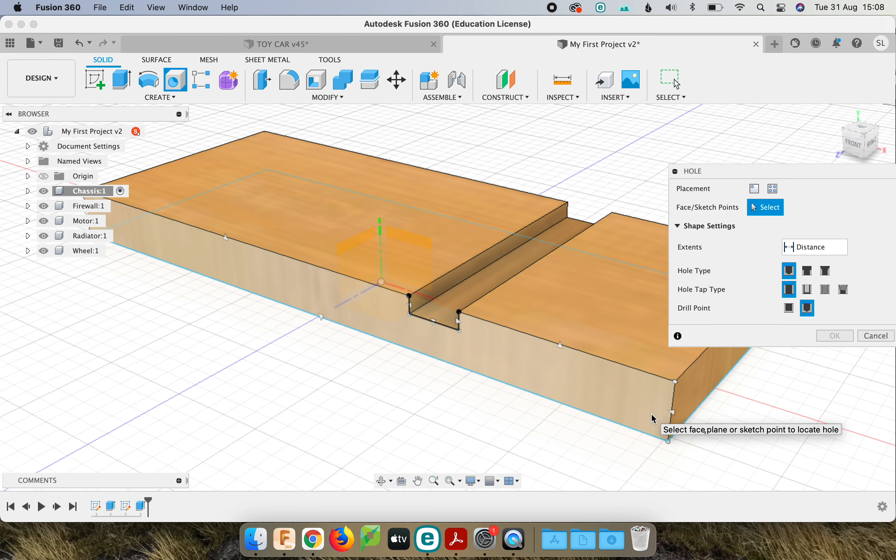
{"action": "scroll", "coordinate": [733, 443], "scroll_direction": "up", "scroll_amount": 5}
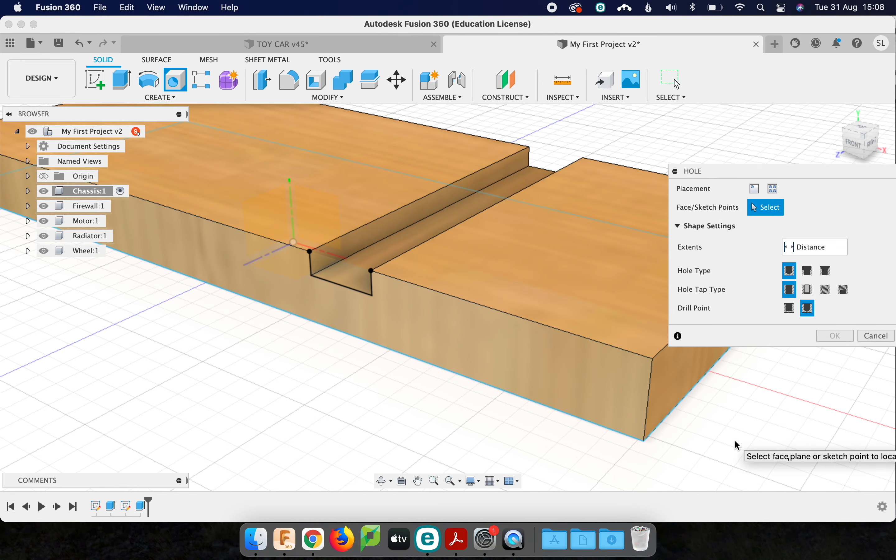
{"action": "scroll", "coordinate": [726, 440], "scroll_direction": "down", "scroll_amount": 1}
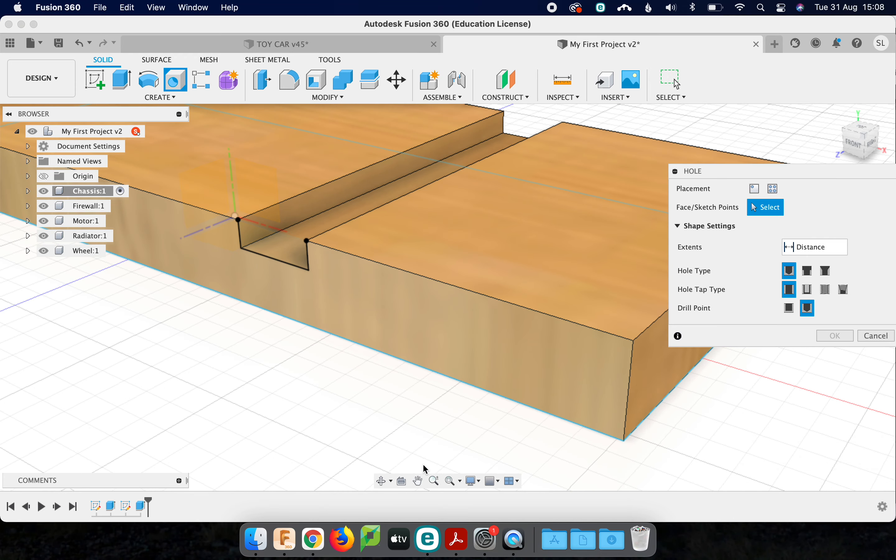
{"action": "left_click", "coordinate": [381, 480]}
{"action": "scroll", "coordinate": [404, 400], "scroll_direction": "down", "scroll_amount": 10}
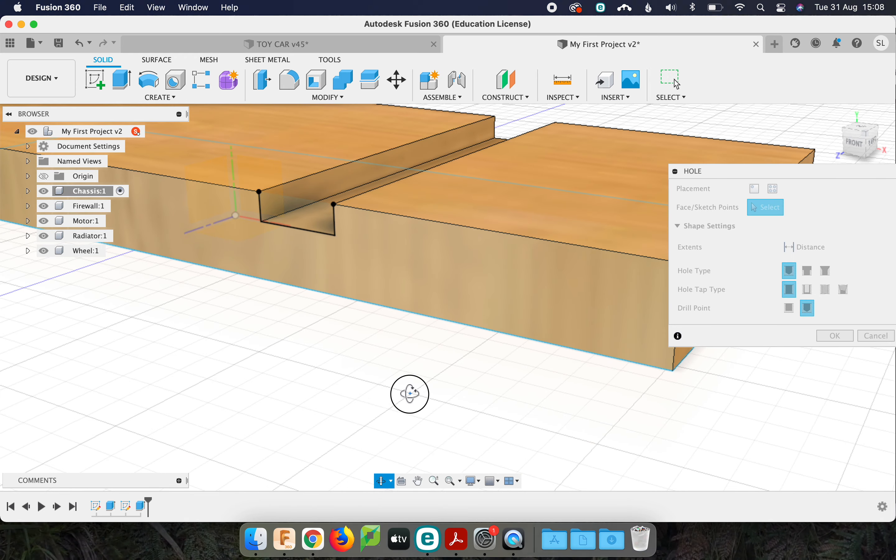
{"action": "scroll", "coordinate": [596, 436], "scroll_direction": "down", "scroll_amount": 3}
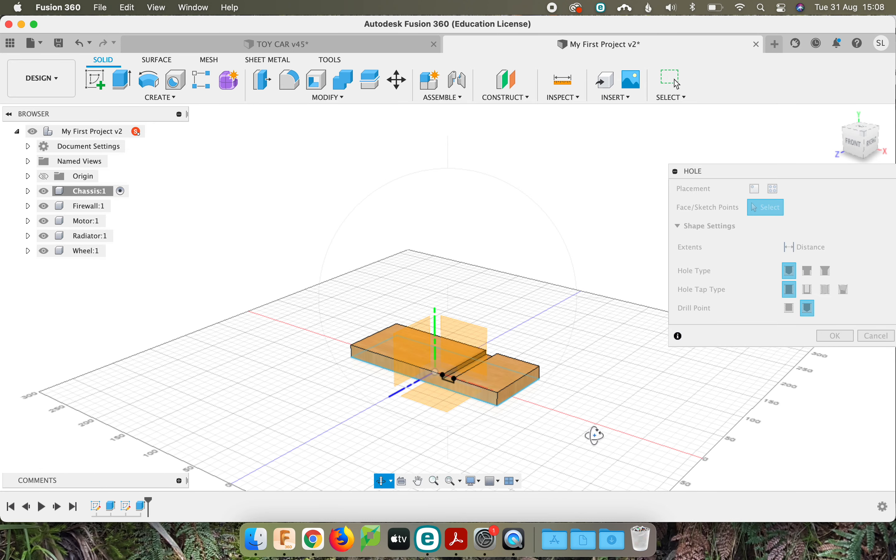
{"action": "left_click_drag", "start_coordinate": [468, 440], "coordinate": [460, 446]}
{"action": "middle_click_drag", "start_coordinate": [472, 315], "coordinate": [472, 260]}
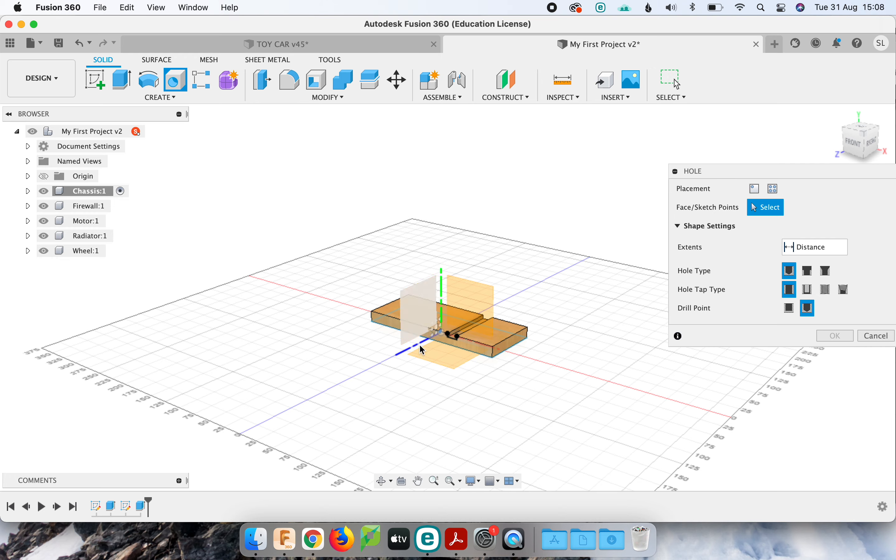
{"action": "scroll", "coordinate": [425, 374], "scroll_direction": "up", "scroll_amount": 10}
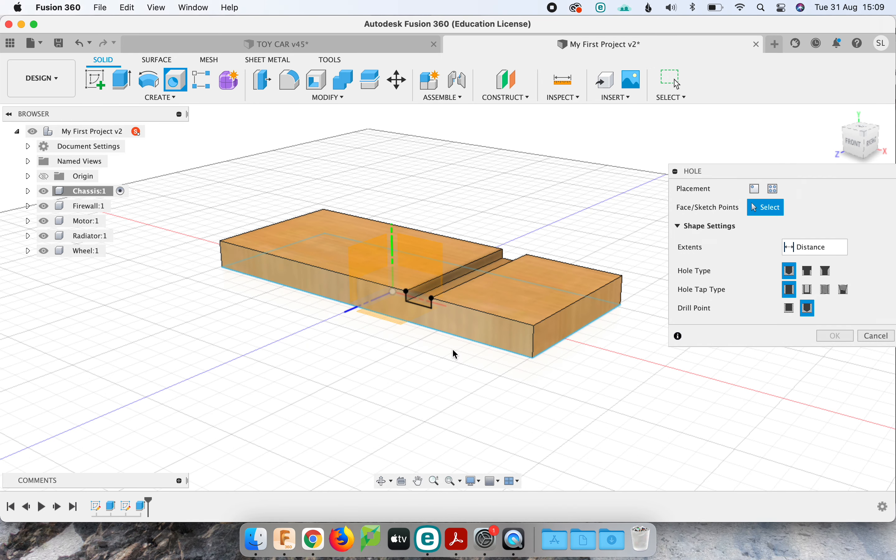
{"action": "scroll", "coordinate": [549, 408], "scroll_direction": "up", "scroll_amount": 3}
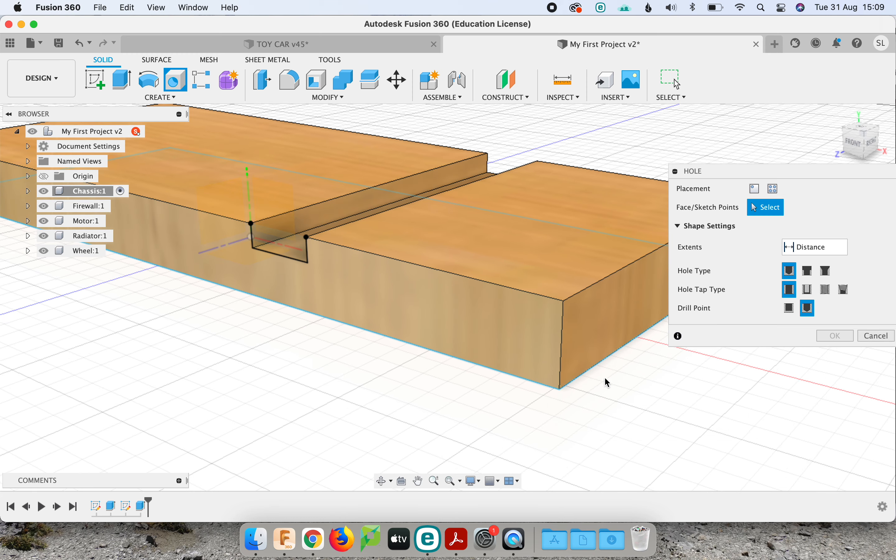
{"action": "scroll", "coordinate": [615, 381], "scroll_direction": "up", "scroll_amount": 3}
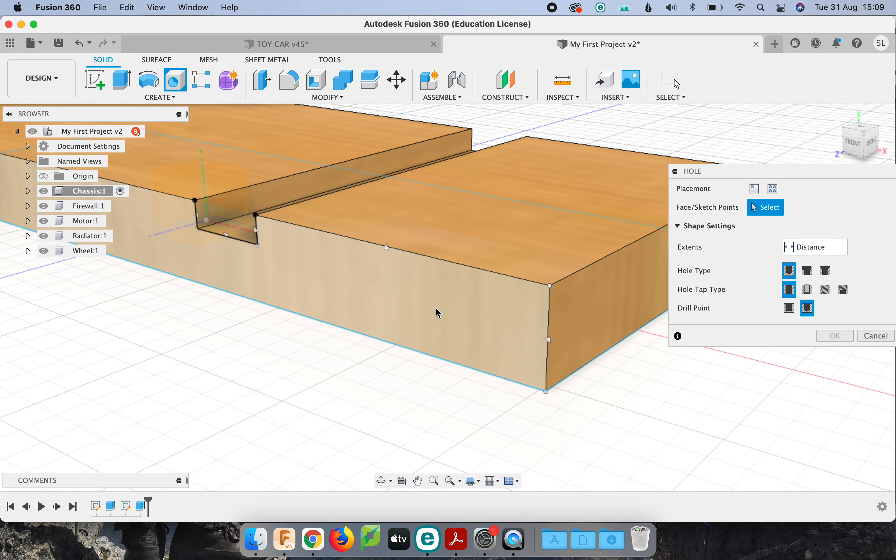
{"action": "left_click", "coordinate": [399, 295]}
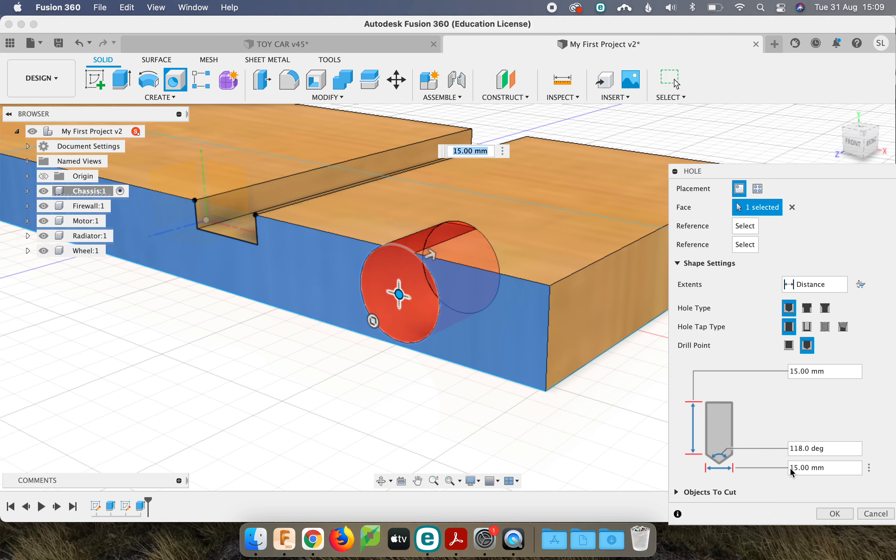
- Move the hole's centre along the side face towards the slot and set its depth to 25 mm
{"action": "left_click_drag", "start_coordinate": [799, 181], "coordinate": [775, 115]}
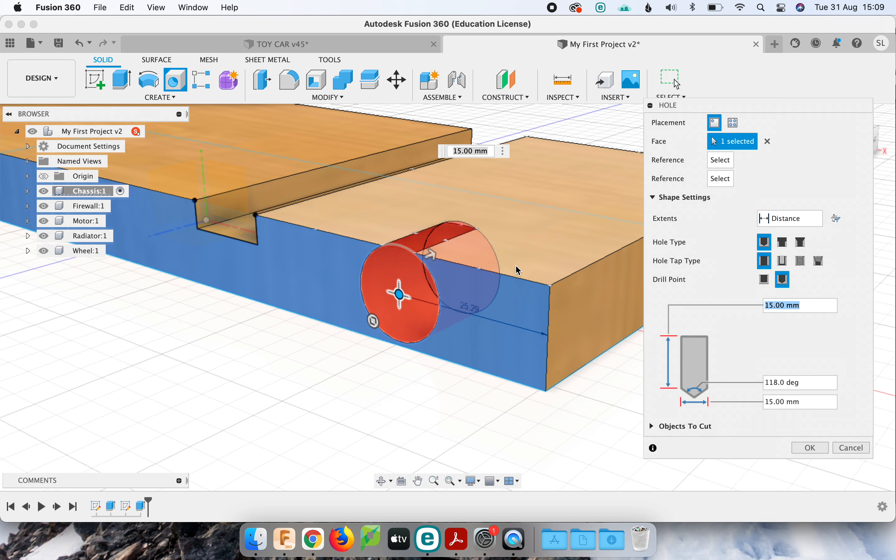
{"action": "left_click_drag", "start_coordinate": [399, 295], "coordinate": [353, 305]}
{"action": "scroll", "coordinate": [358, 384], "scroll_direction": "down", "scroll_amount": 2}
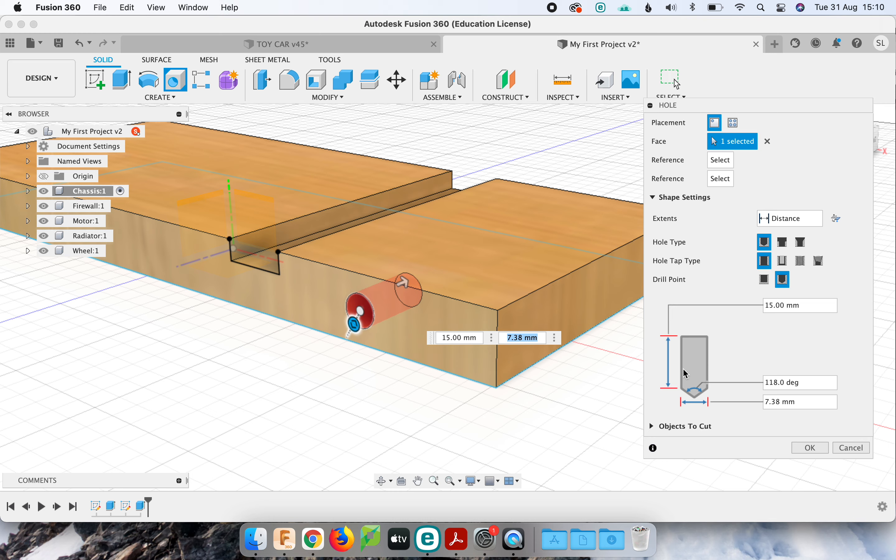
{"action": "left_click", "coordinate": [770, 306]}
{"action": "left_click_drag", "start_coordinate": [768, 307], "coordinate": [764, 306]}
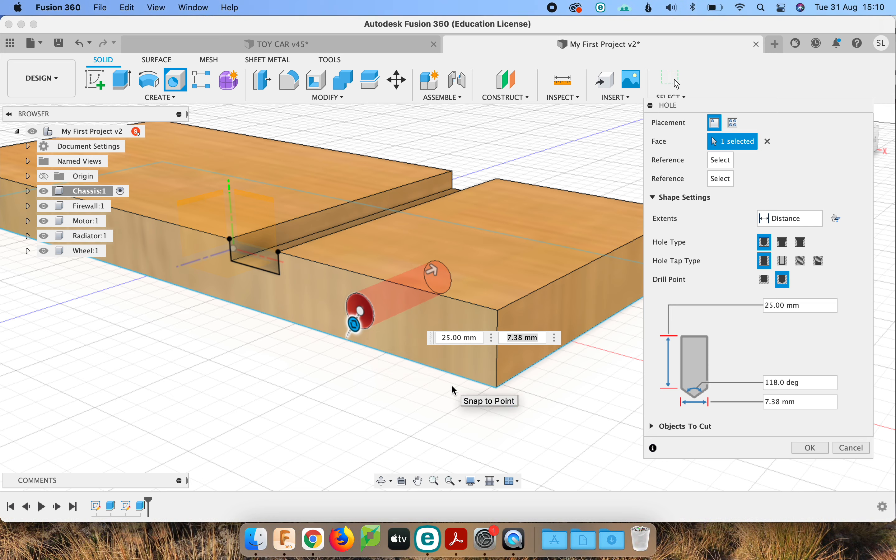
- Set the hole's diameter to 5 mm
{"action": "left_click", "coordinate": [777, 402]}
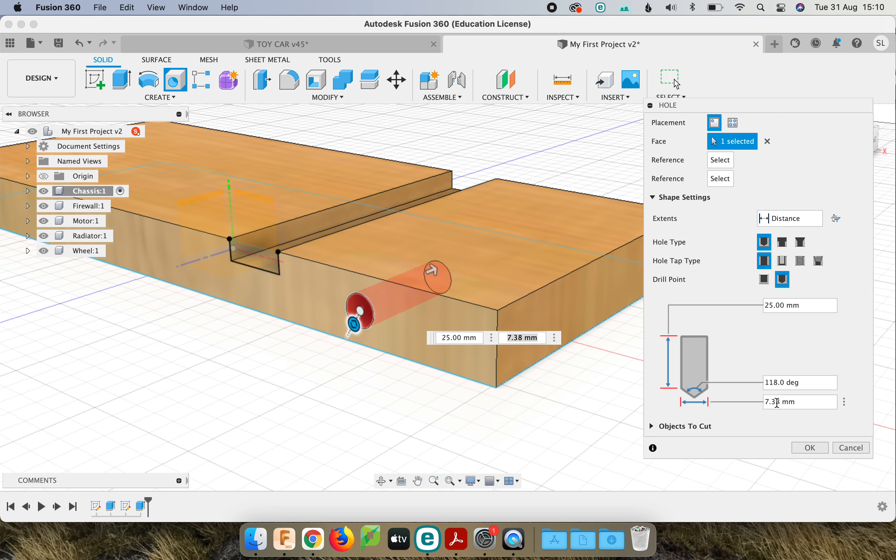
{"action": "left_click_drag", "start_coordinate": [777, 403], "coordinate": [765, 402]}
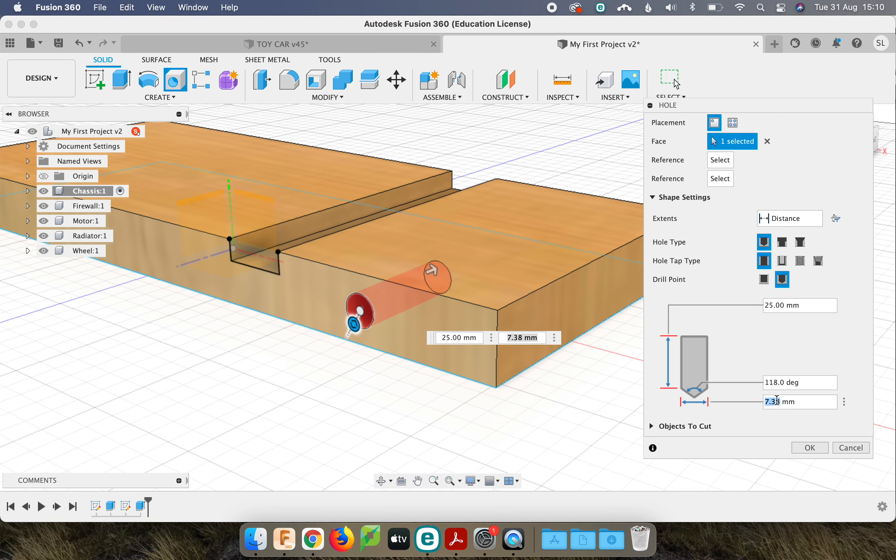
{"action": "type", "text": "5"}
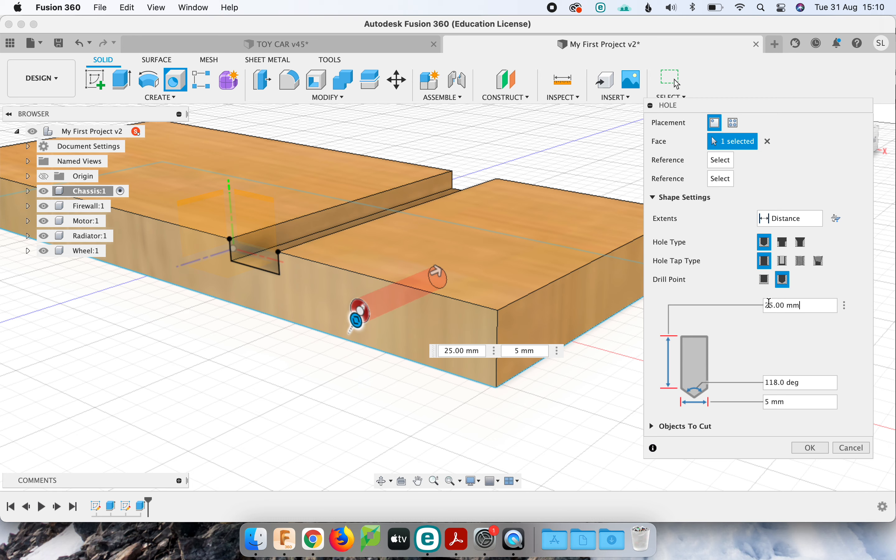
{"action": "double_click", "coordinate": [781, 306]}
{"action": "left_click", "coordinate": [771, 401]}
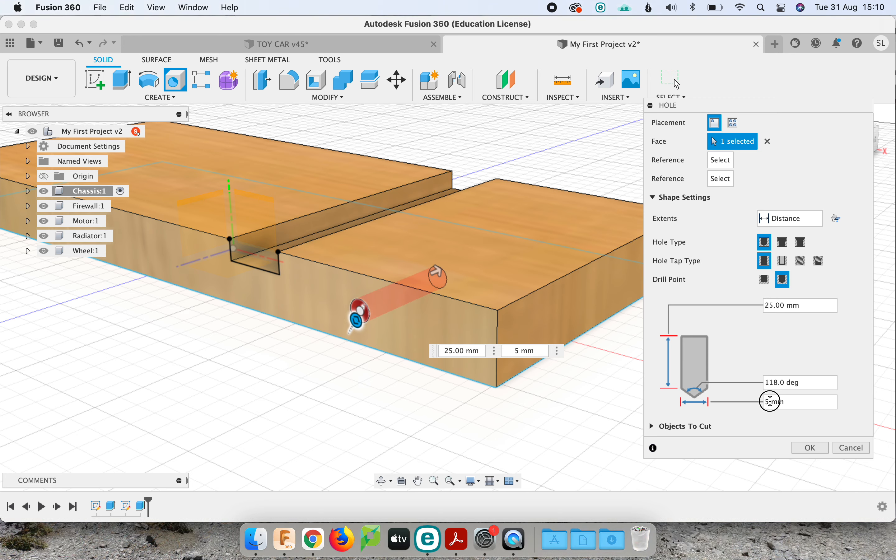
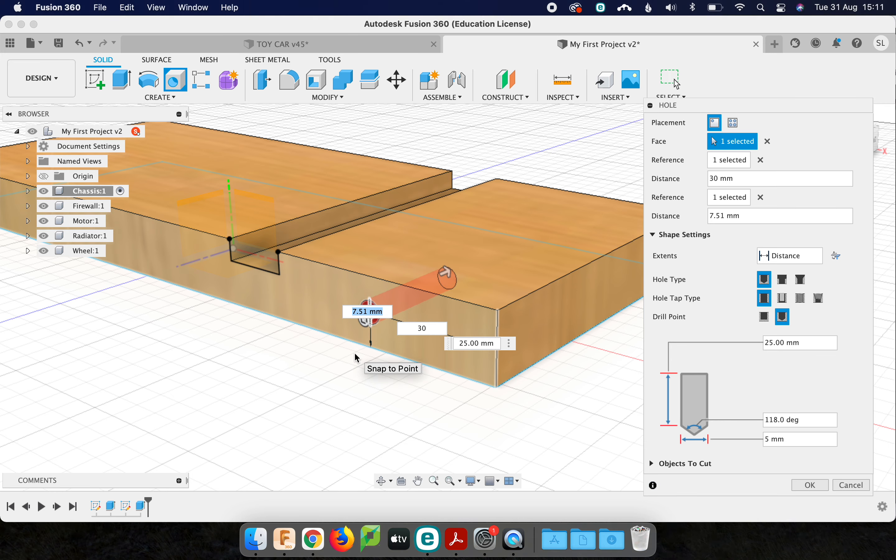
- Position the hole 30 mm from the chassis's end edge and 7.5 mm from its bottom edge, and create it
{"action": "type", "text": "7.5"}
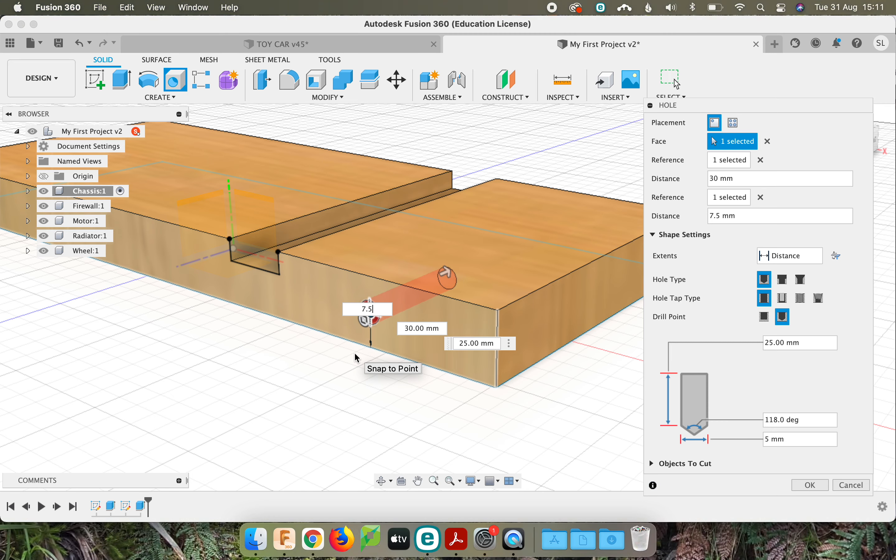
{"action": "key", "text": "Tab"}
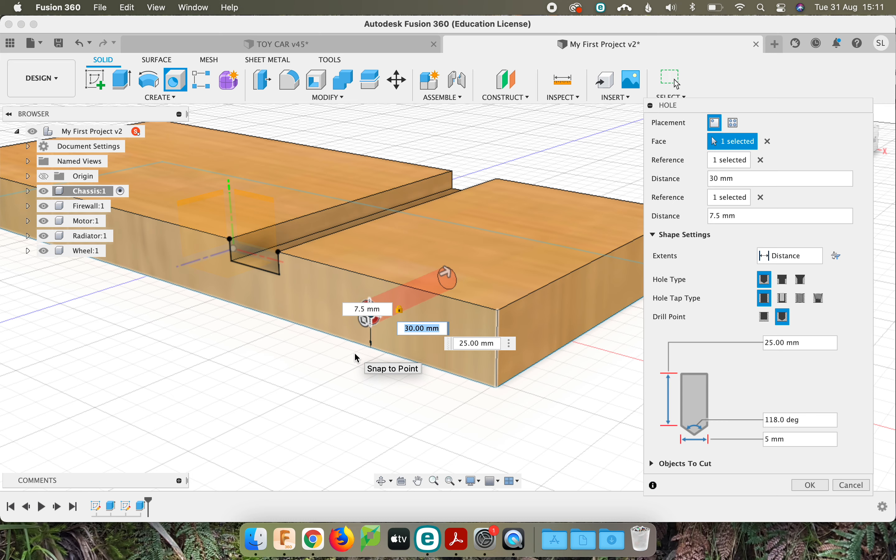
{"action": "key", "text": "Tab"}
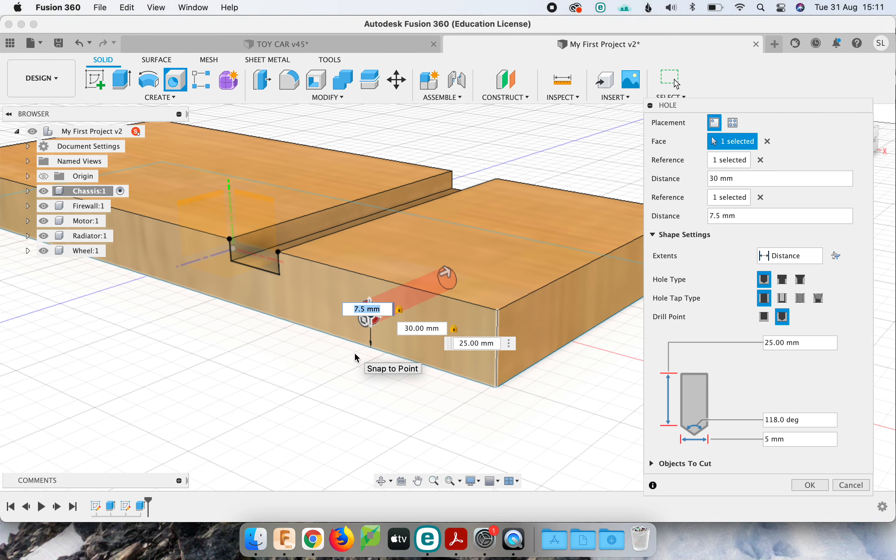
{"action": "key", "text": "Return"}
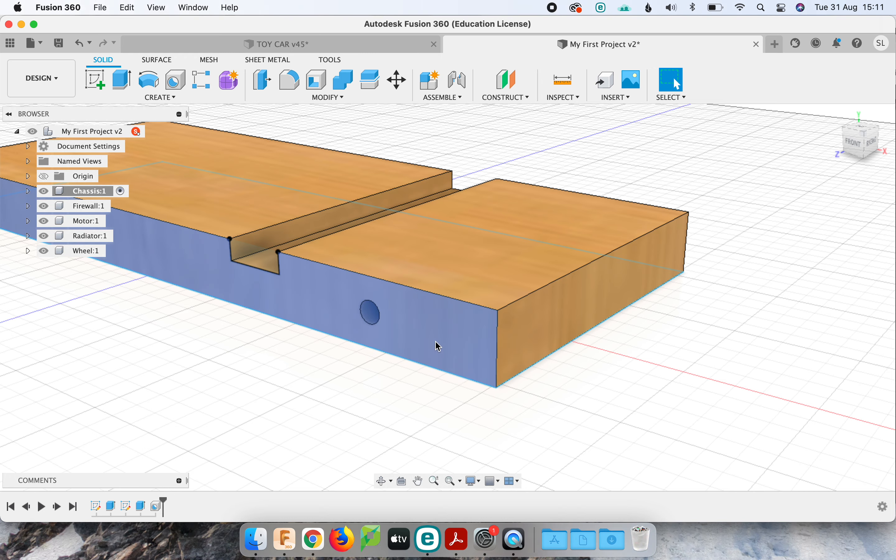
{"action": "scroll", "coordinate": [344, 328], "scroll_direction": "down", "scroll_amount": 8}
{"action": "scroll", "coordinate": [230, 252], "scroll_direction": "up", "scroll_amount": 5}
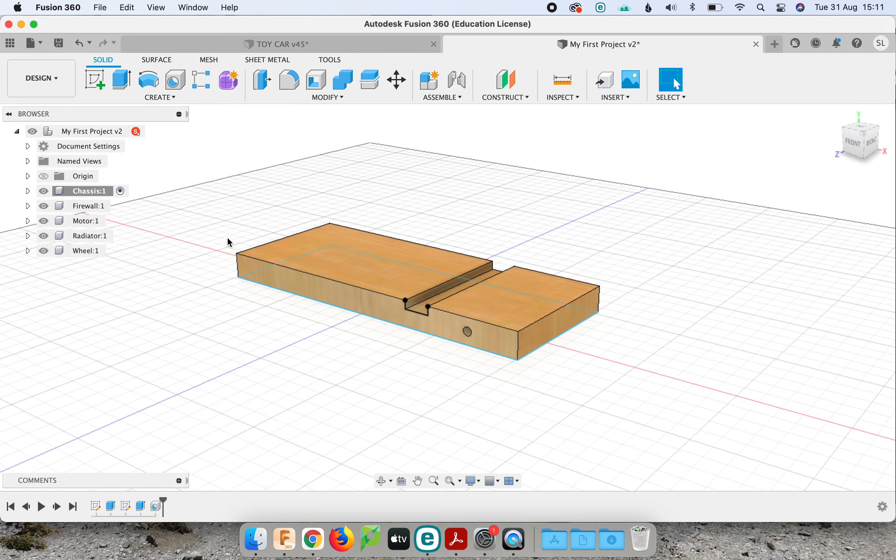
- Start a 25 mm deep simple hole on the chassis's drilled long side face, near the end farthest from the slot
{"action": "left_click", "coordinate": [384, 481]}
{"action": "left_click_drag", "start_coordinate": [372, 372], "coordinate": [456, 361]}
{"action": "scroll", "coordinate": [284, 348], "scroll_direction": "up", "scroll_amount": 5}
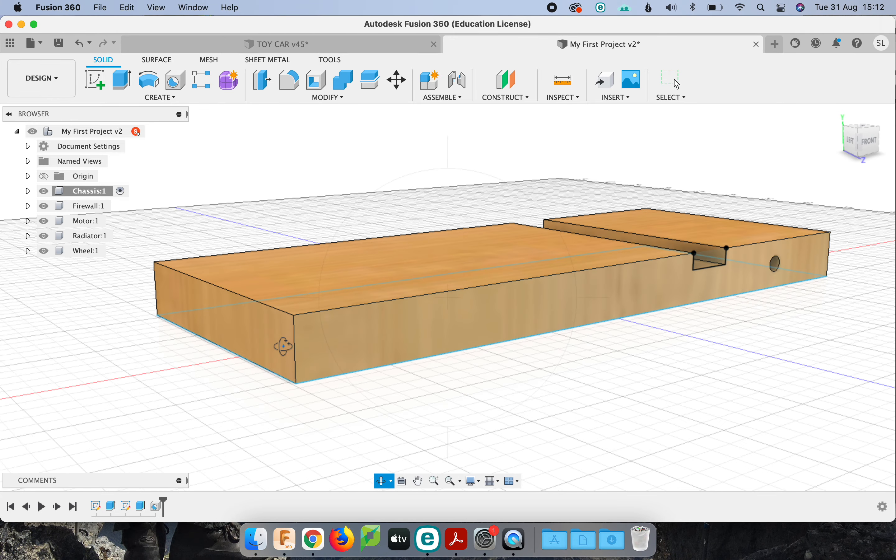
{"action": "scroll", "coordinate": [447, 344], "scroll_direction": "up", "scroll_amount": 2}
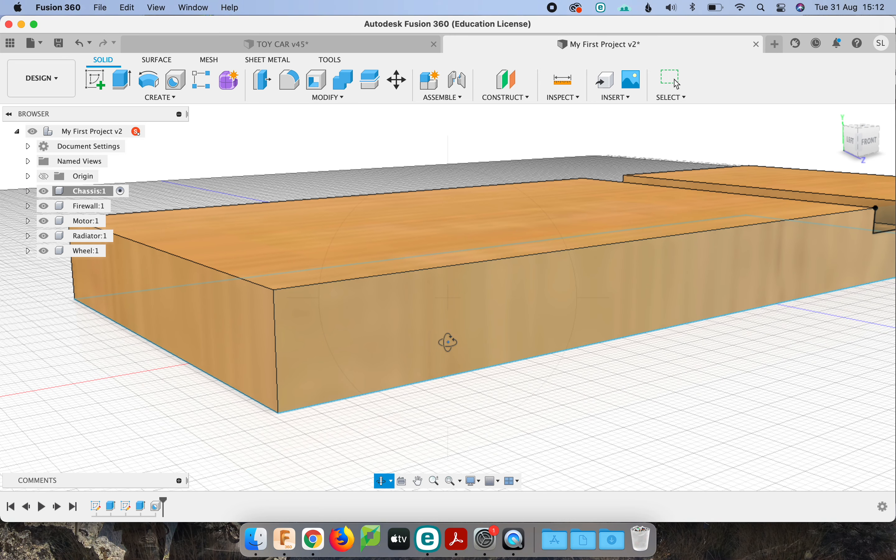
{"action": "key", "text": "Escape"}
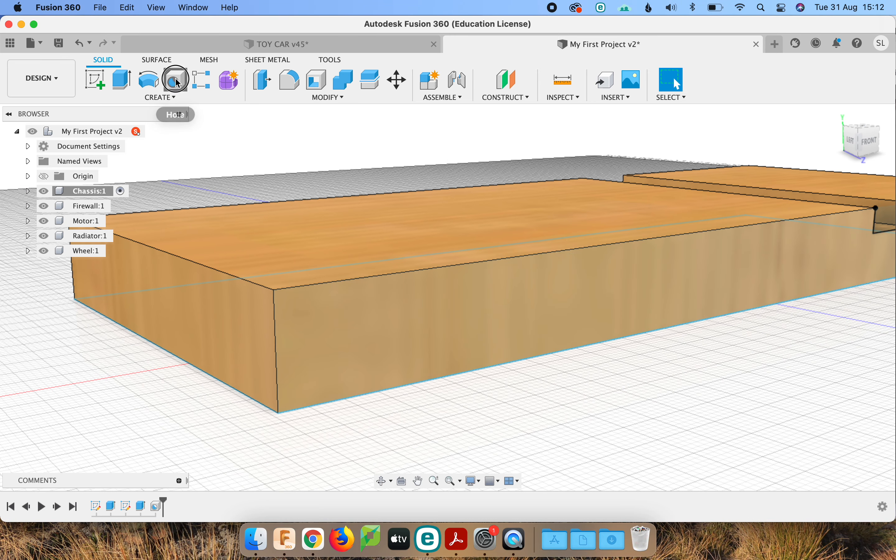
{"action": "left_click", "coordinate": [180, 82]}
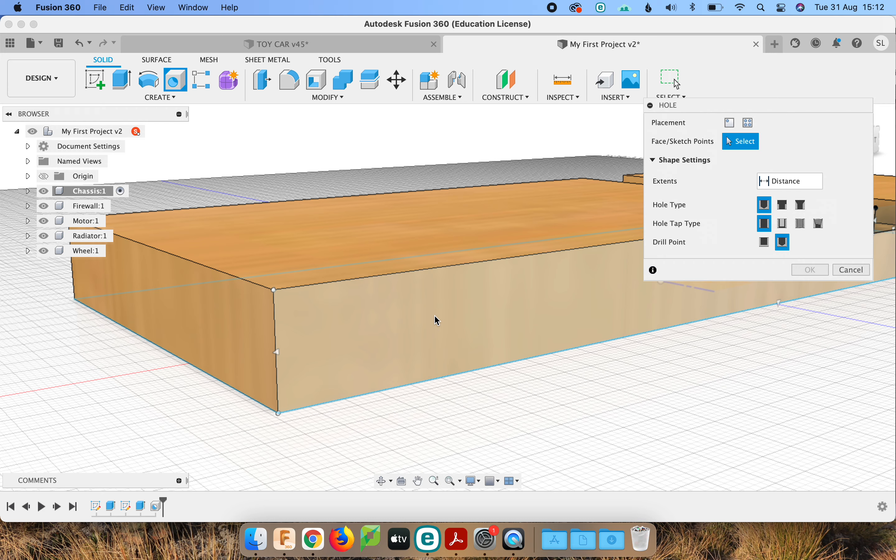
{"action": "left_click", "coordinate": [448, 319]}
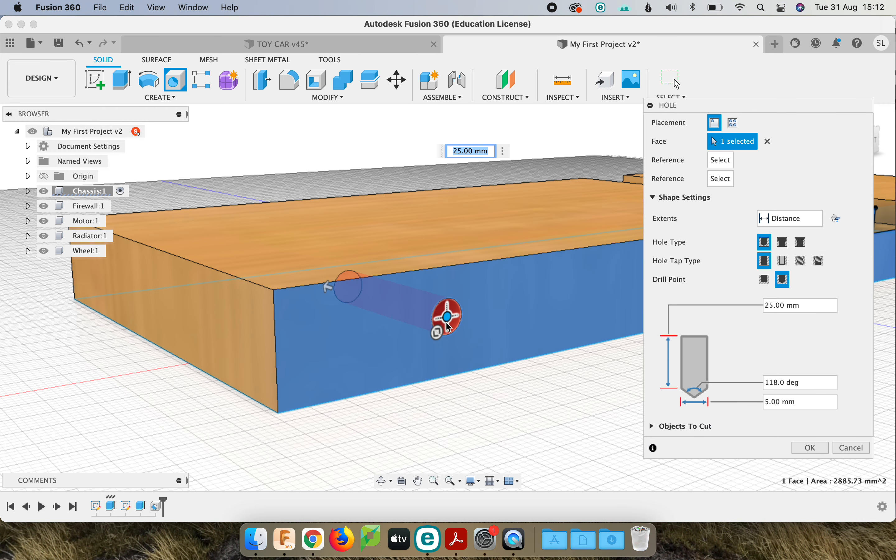
- Enlarge the hole freehand to about 13 mm, and set its diameter back to 5 mm
{"action": "left_click_drag", "start_coordinate": [437, 333], "coordinate": [421, 361]}
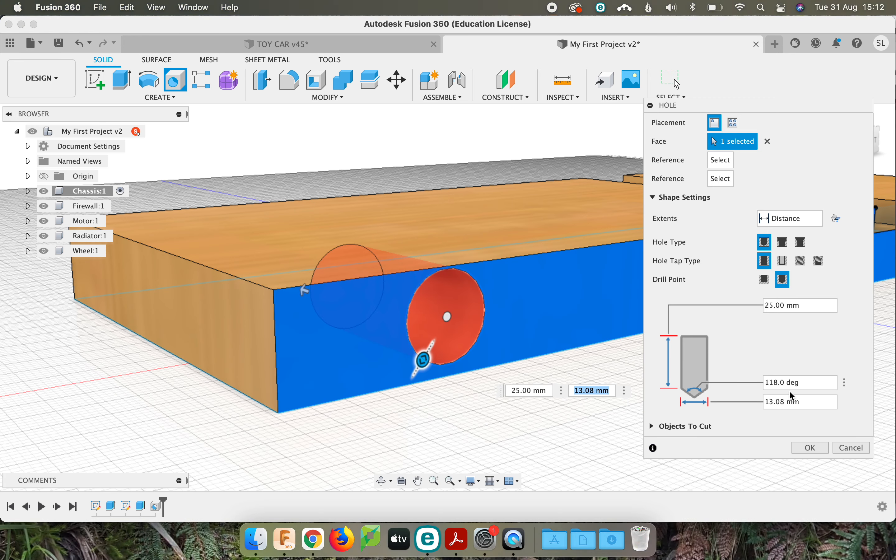
{"action": "left_click", "coordinate": [777, 403]}
{"action": "left_click_drag", "start_coordinate": [784, 403], "coordinate": [765, 403]}
{"action": "key", "text": "Return"}
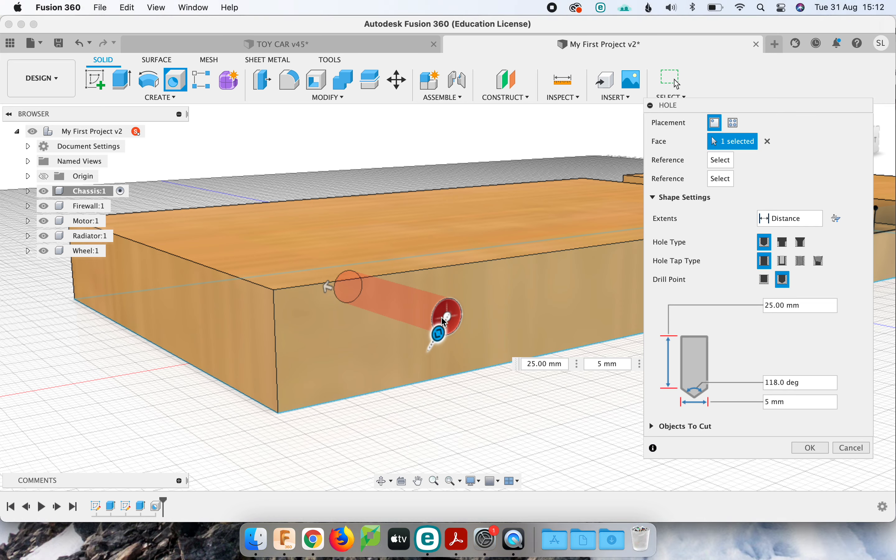
- Position the hole 7.5 mm from the side face's top edge and 30 mm from its end edge, and create it
{"action": "left_click_drag", "start_coordinate": [448, 315], "coordinate": [481, 323]}
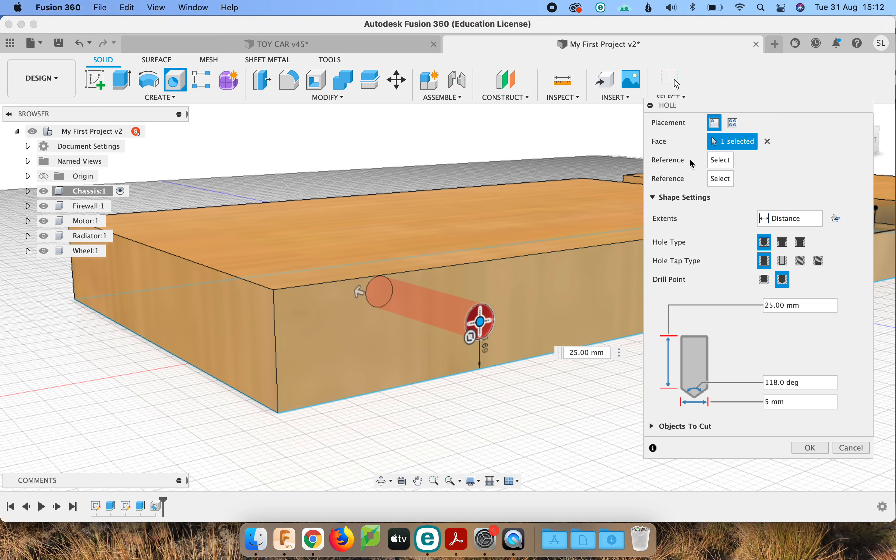
{"action": "left_click", "coordinate": [463, 266]}
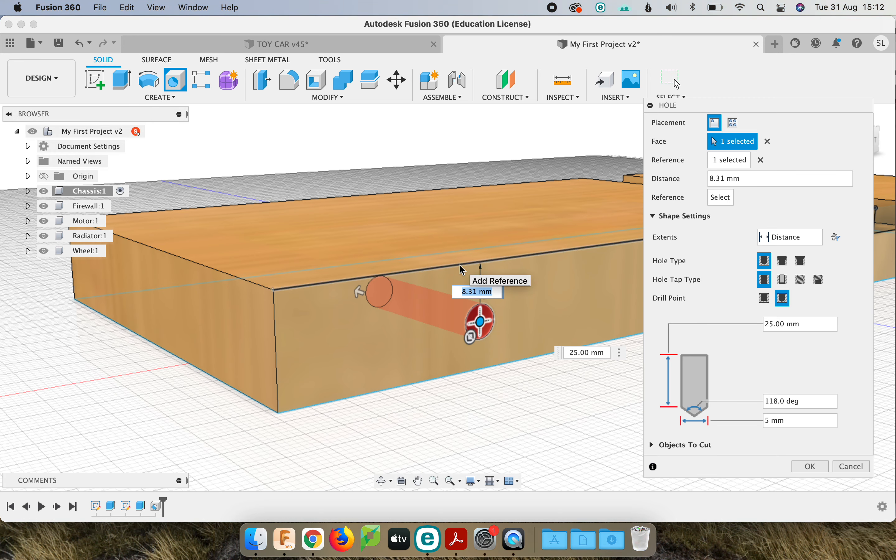
{"action": "type", "text": "7.5"}
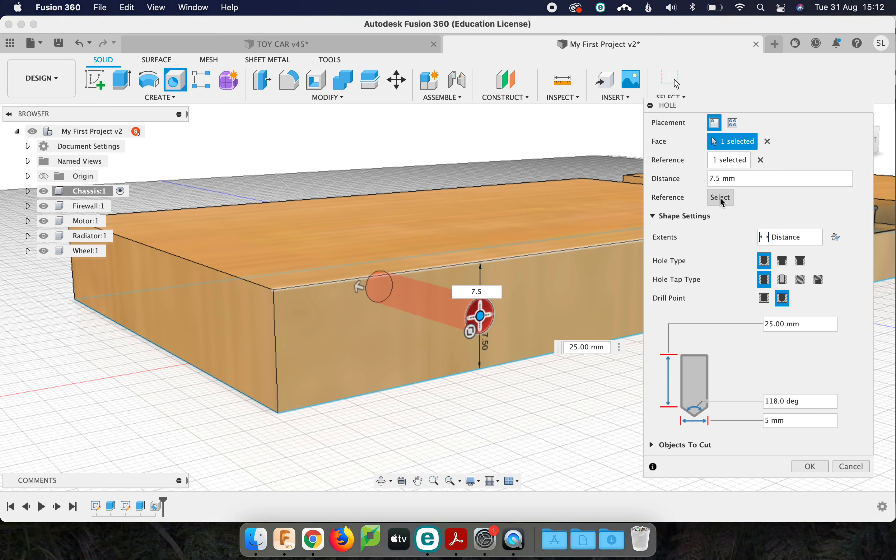
{"action": "left_click", "coordinate": [278, 365]}
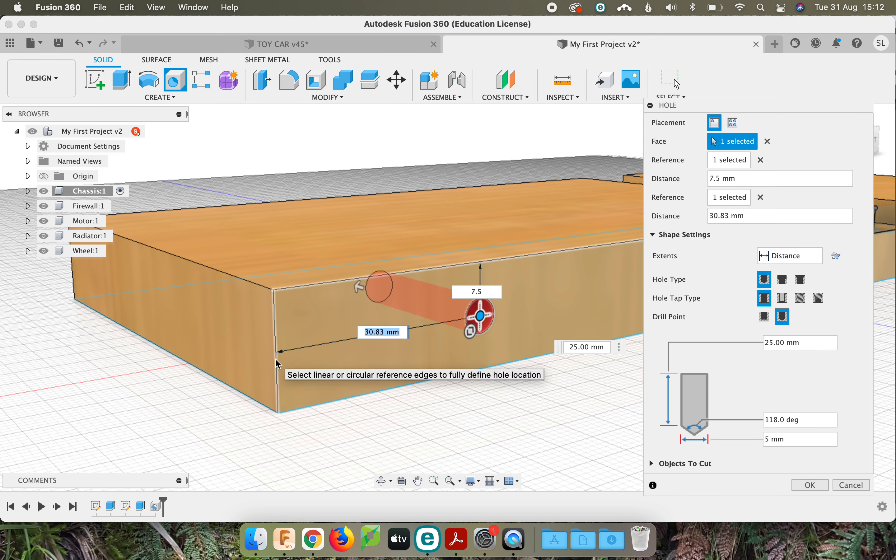
{"action": "type", "text": "3"}
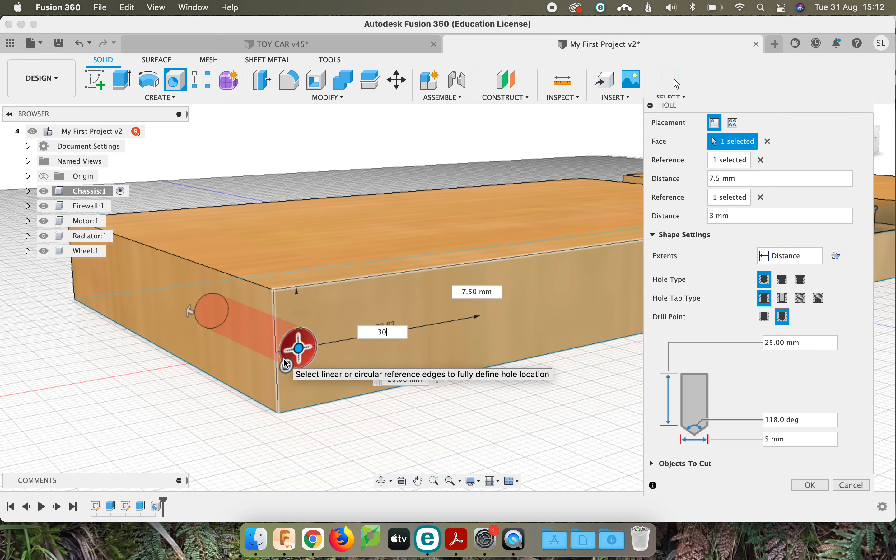
{"action": "type", "text": "0"}
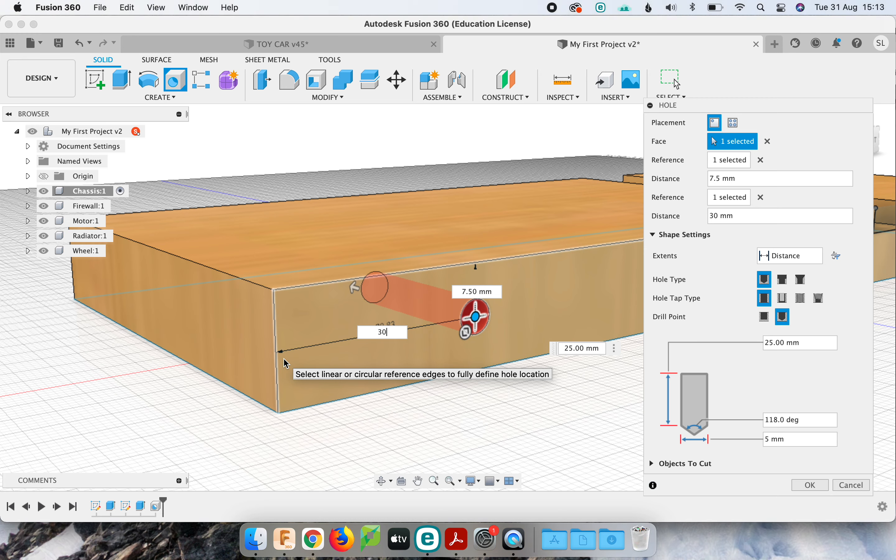
{"action": "key", "text": "Tab"}
{"action": "key", "text": "Tab"}
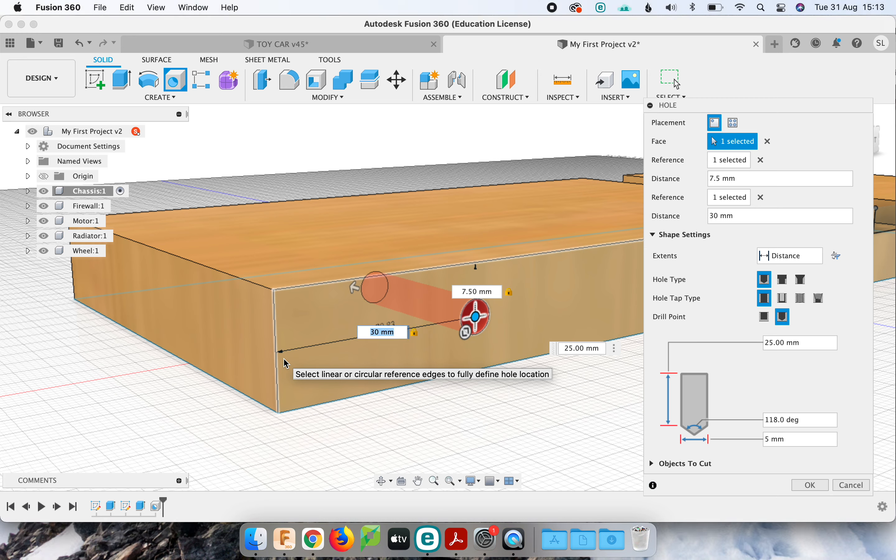
{"action": "key", "text": "Return"}
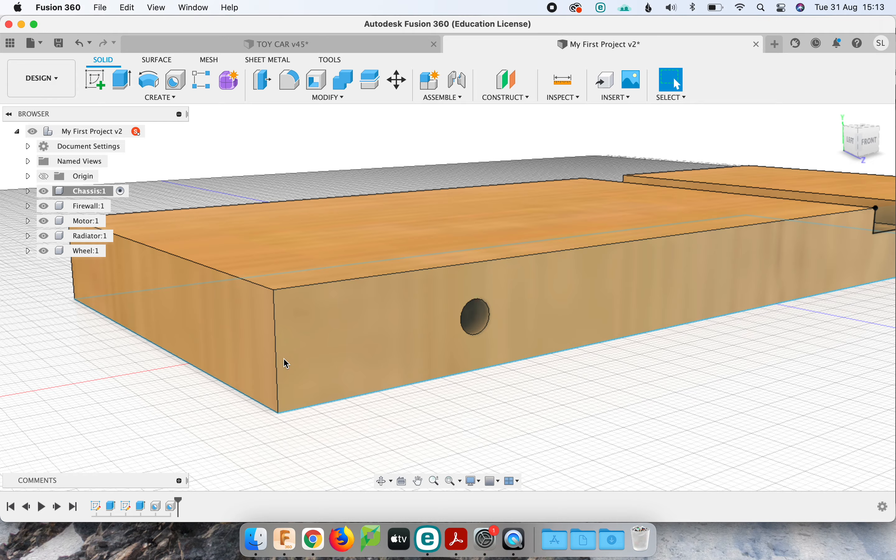
- Start a 5 mm hole, 25 mm deep, on the chassis's opposite long side face, near the end farthest from the slot
{"action": "scroll", "coordinate": [314, 312], "scroll_direction": "down", "scroll_amount": 6}
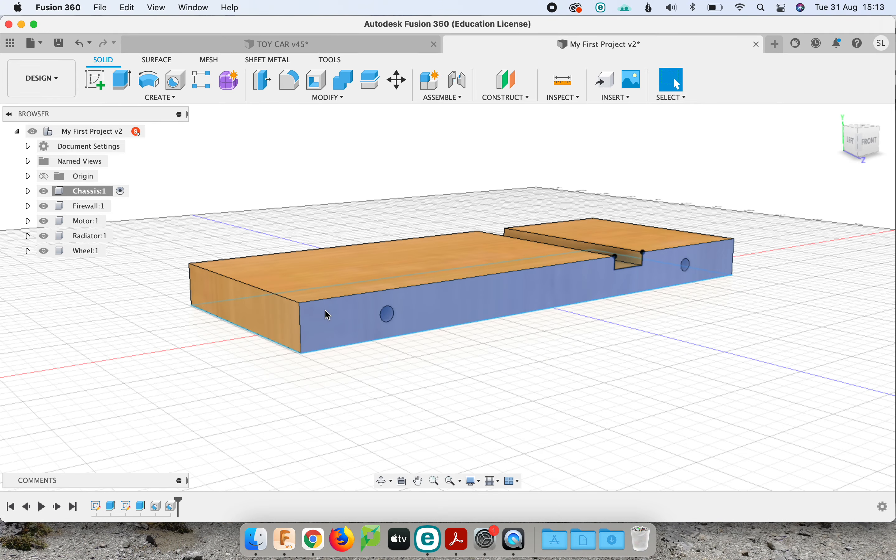
{"action": "left_click", "coordinate": [384, 481]}
{"action": "left_click_drag", "start_coordinate": [388, 365], "coordinate": [508, 350]}
{"action": "scroll", "coordinate": [405, 362], "scroll_direction": "up", "scroll_amount": 5}
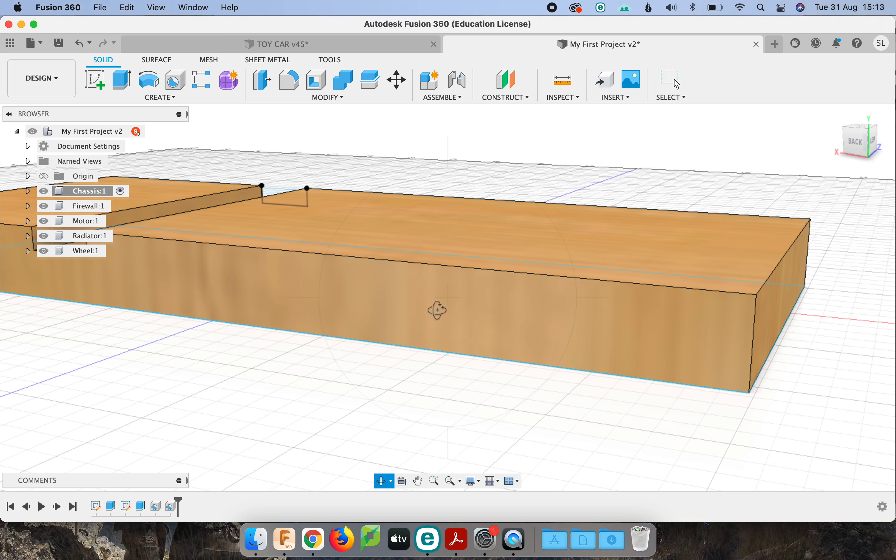
{"action": "key", "text": "Escape"}
{"action": "left_click", "coordinate": [175, 80]}
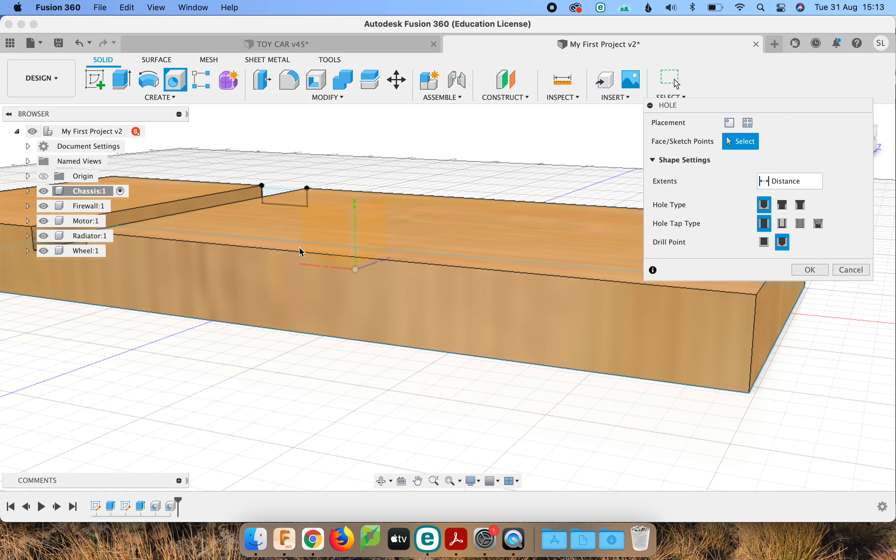
{"action": "left_click", "coordinate": [572, 321]}
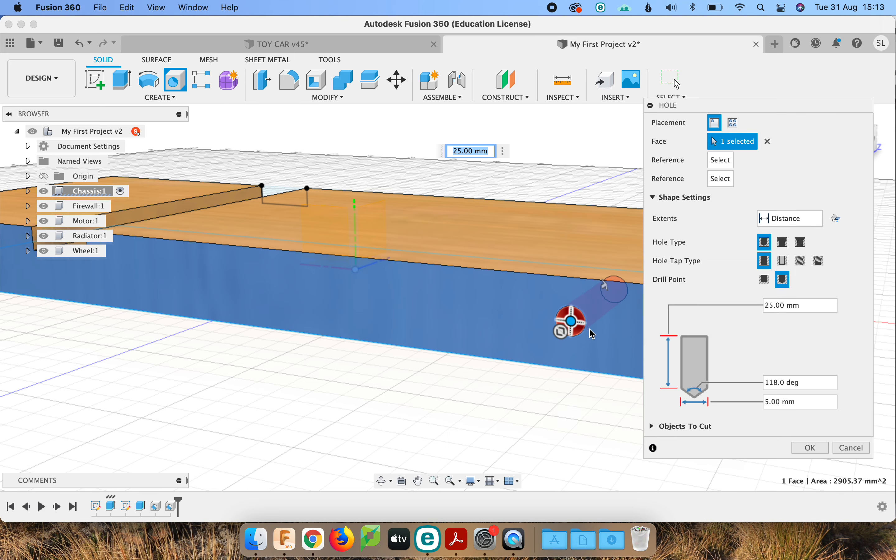
{"action": "middle_click_drag", "start_coordinate": [585, 338], "coordinate": [399, 325]}
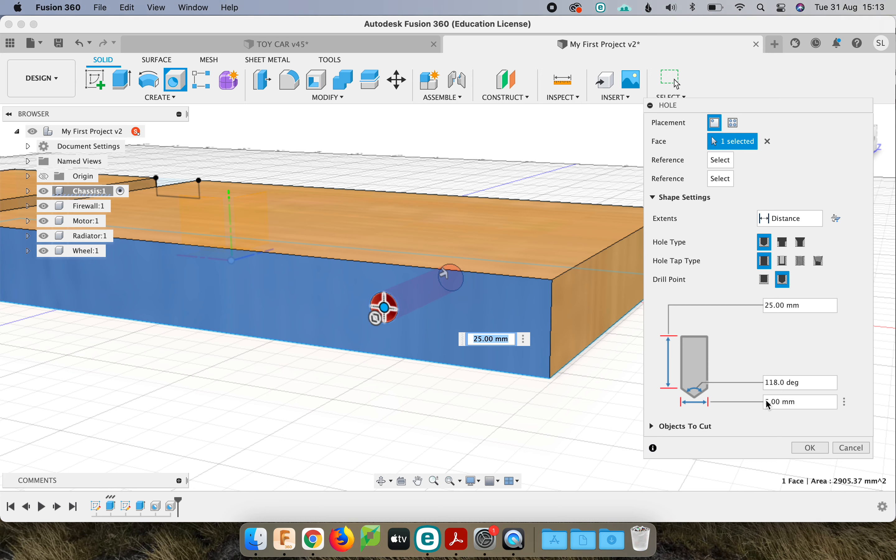
- Place this back-face hole 7.5 mm from the top edge and 30 mm from the end edge, and create it
{"action": "left_click_drag", "start_coordinate": [394, 313], "coordinate": [372, 311]}
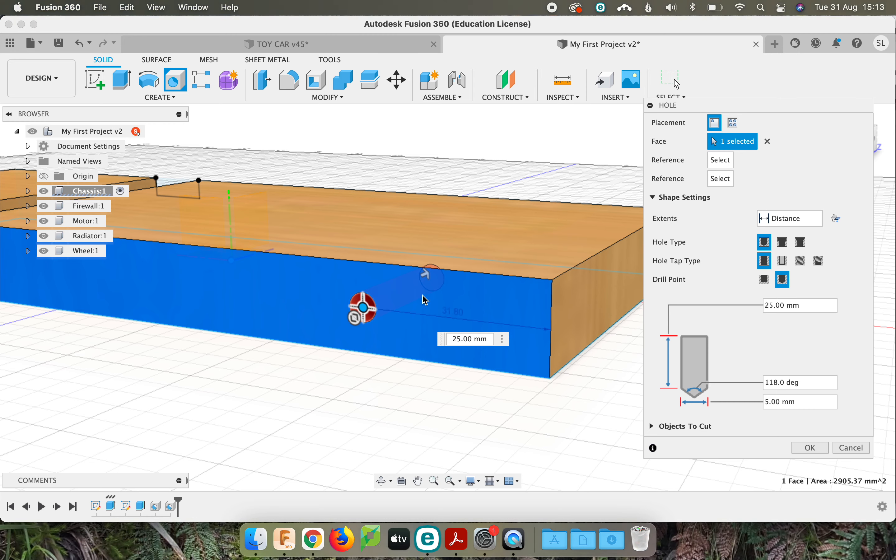
{"action": "left_click", "coordinate": [389, 267]}
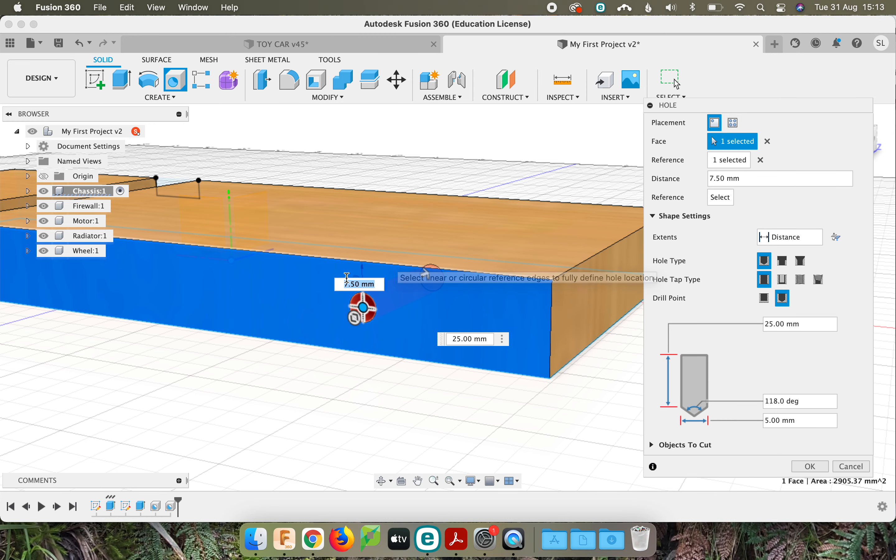
{"action": "left_click", "coordinate": [352, 284]}
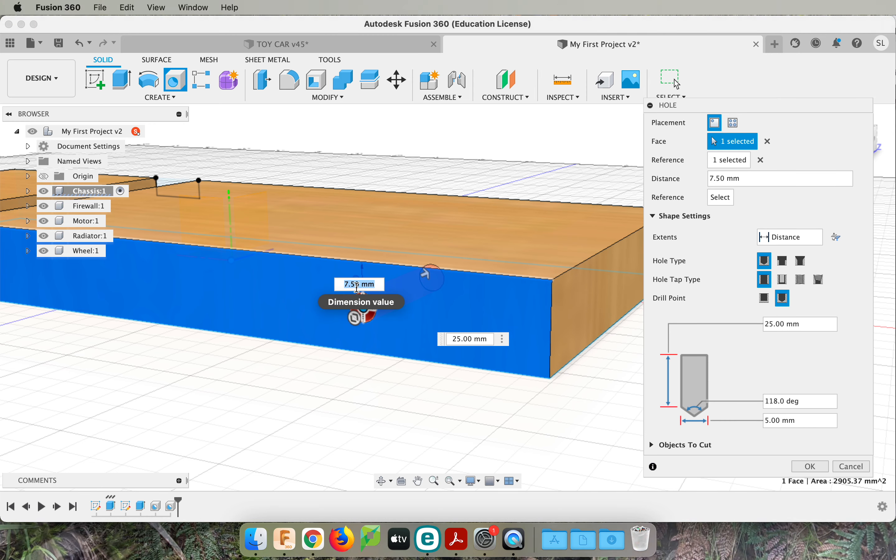
{"action": "left_click", "coordinate": [553, 343]}
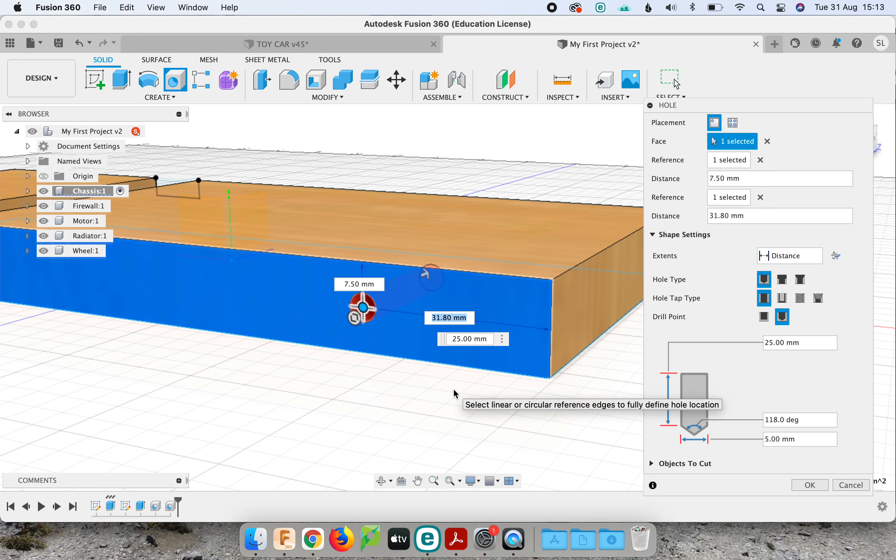
{"action": "type", "text": "30"}
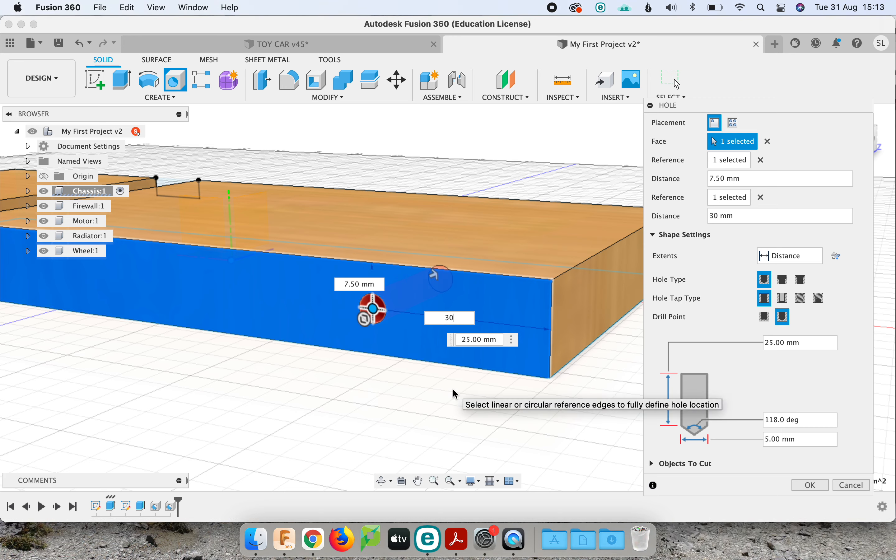
{"action": "key", "text": "Tab"}
{"action": "key", "text": "Tab"}
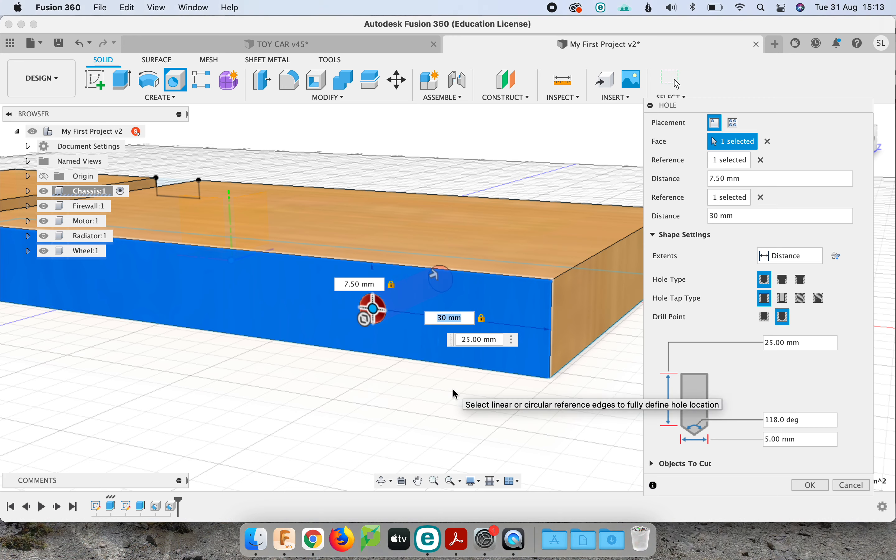
{"action": "key", "text": "Return"}
- Start a 5 mm hole, 25 mm deep, on the chassis's back side face, between the slot and the nearer end
{"action": "scroll", "coordinate": [453, 390], "scroll_direction": "down", "scroll_amount": 5}
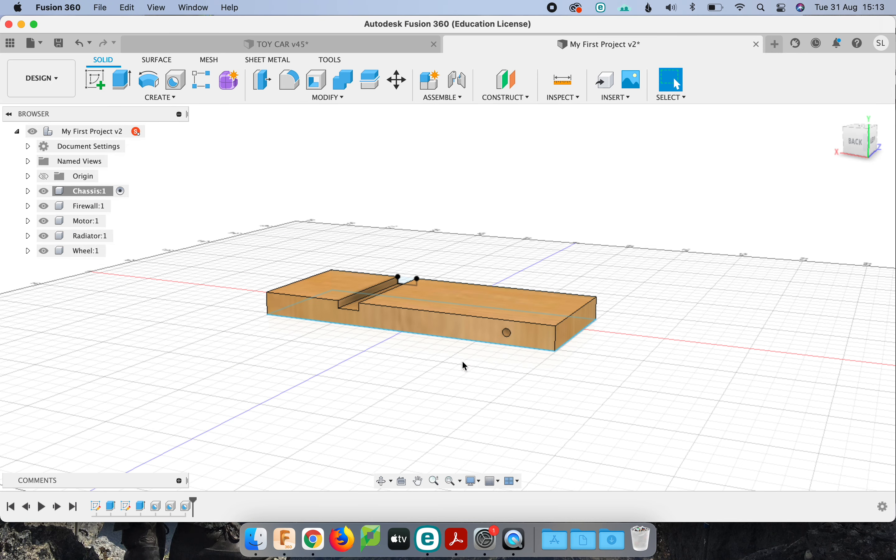
{"action": "left_click", "coordinate": [176, 79]}
{"action": "scroll", "coordinate": [228, 312], "scroll_direction": "up", "scroll_amount": 5}
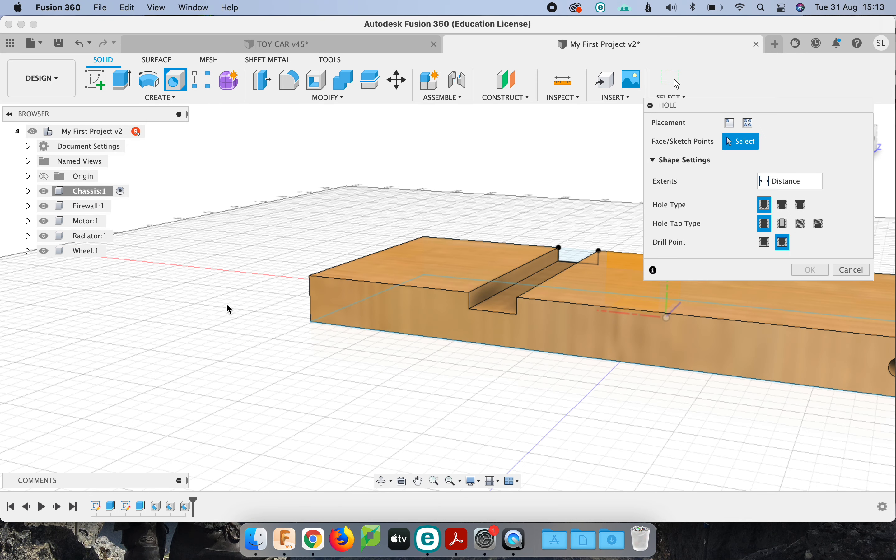
{"action": "scroll", "coordinate": [541, 402], "scroll_direction": "up", "scroll_amount": 1}
{"action": "left_click", "coordinate": [362, 277]}
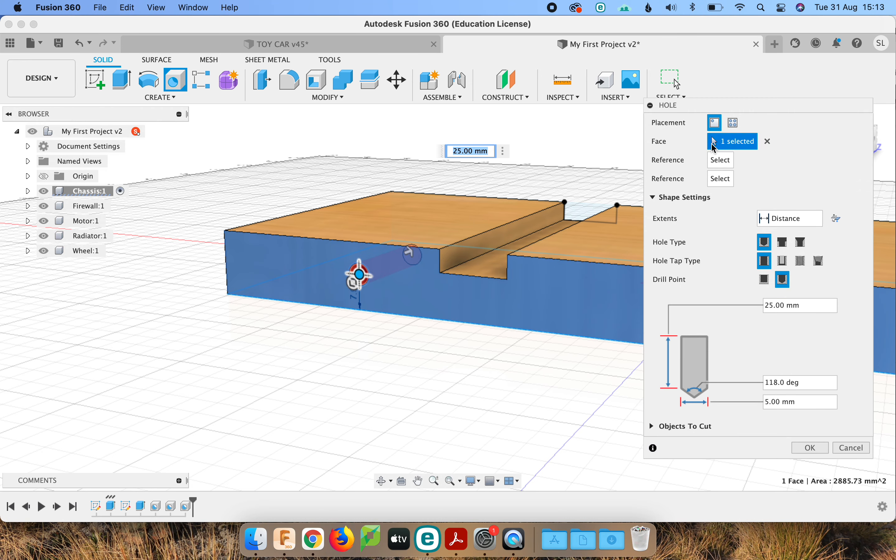
- Locate the hole beside the slot 7.5 mm from the top edge and 30 mm from the nearer end edge, and create it
{"action": "left_click", "coordinate": [337, 241]}
{"action": "type", "text": "7.5"}
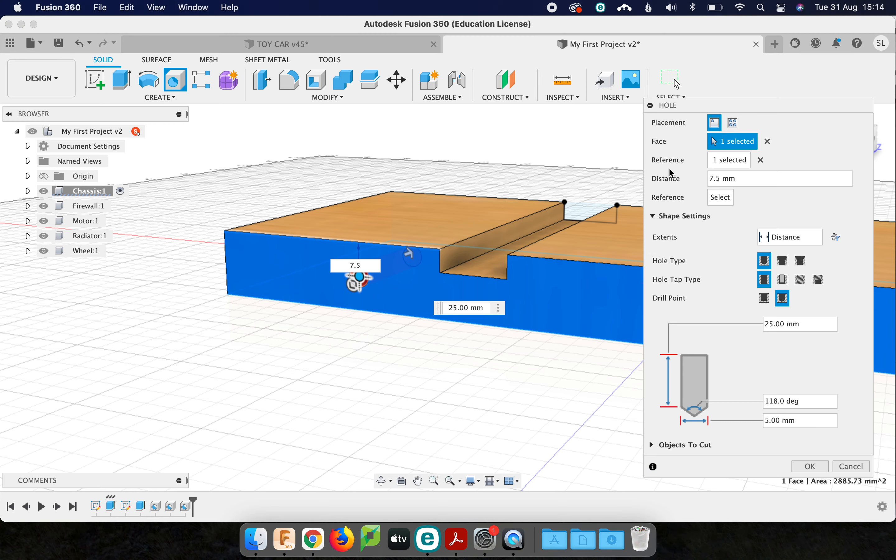
{"action": "left_click", "coordinate": [723, 202]}
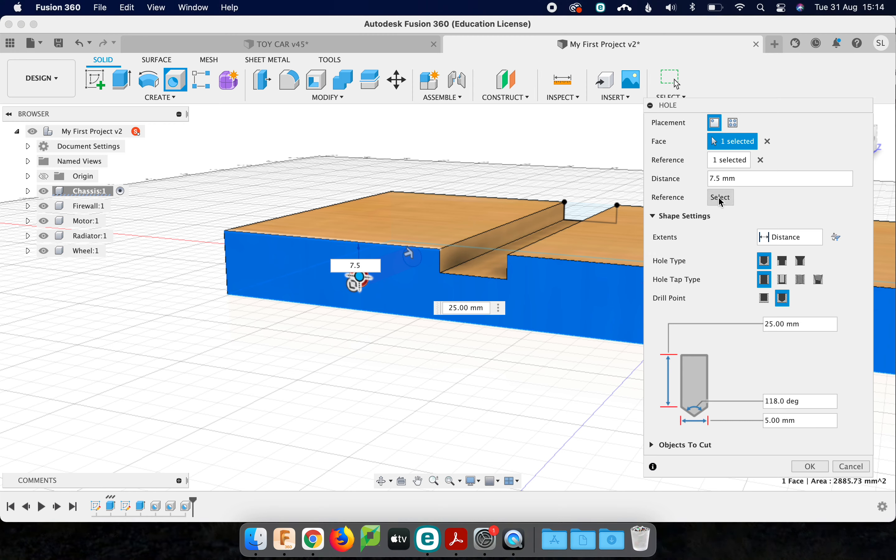
{"action": "left_click", "coordinate": [226, 265]}
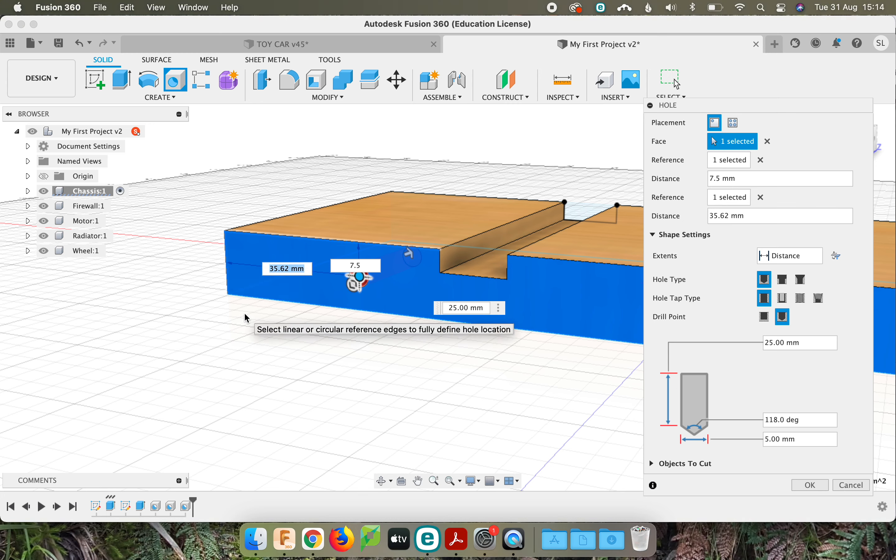
{"action": "type", "text": "30"}
{"action": "key", "text": "Return"}
- Start a 10 mm hole, 5 mm deep, on the chassis end face farthest from the slot
{"action": "left_click", "coordinate": [381, 481]}
{"action": "left_click_drag", "start_coordinate": [703, 323], "coordinate": [532, 322]}
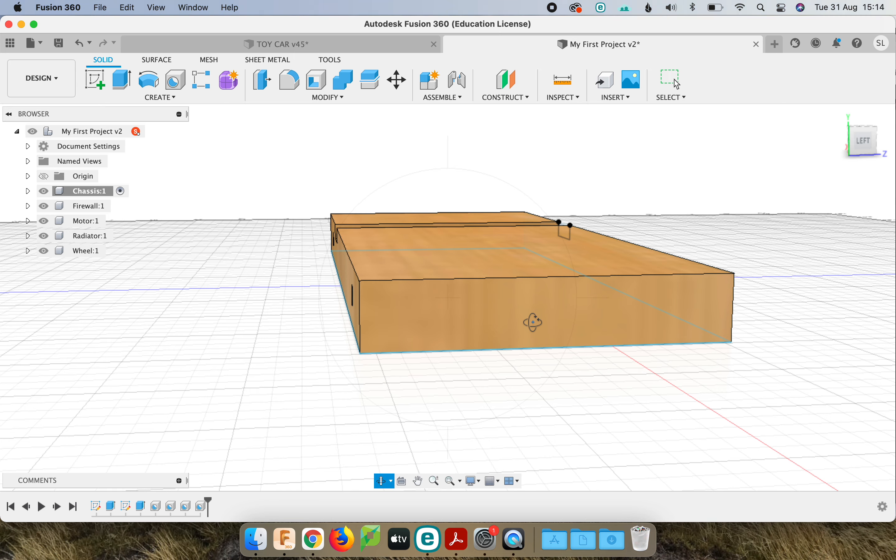
{"action": "key", "text": "Escape"}
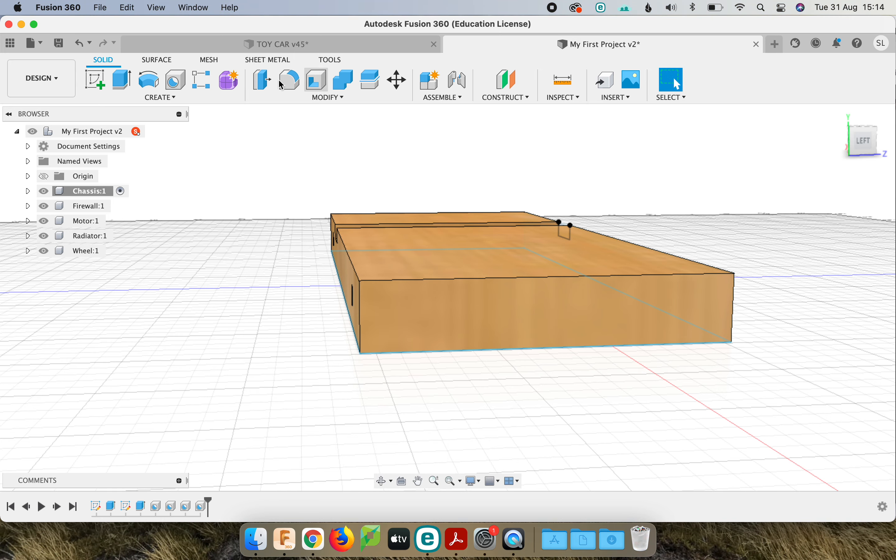
{"action": "left_click", "coordinate": [176, 80]}
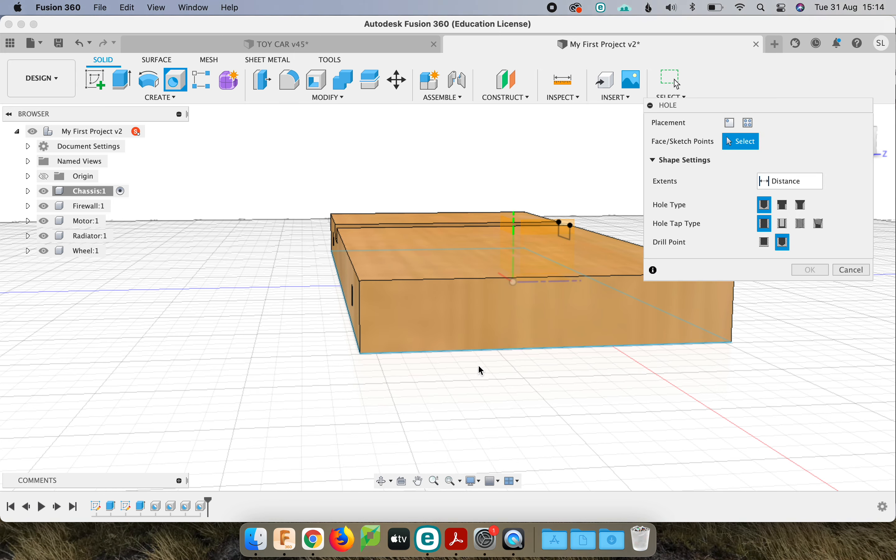
{"action": "left_click", "coordinate": [450, 310]}
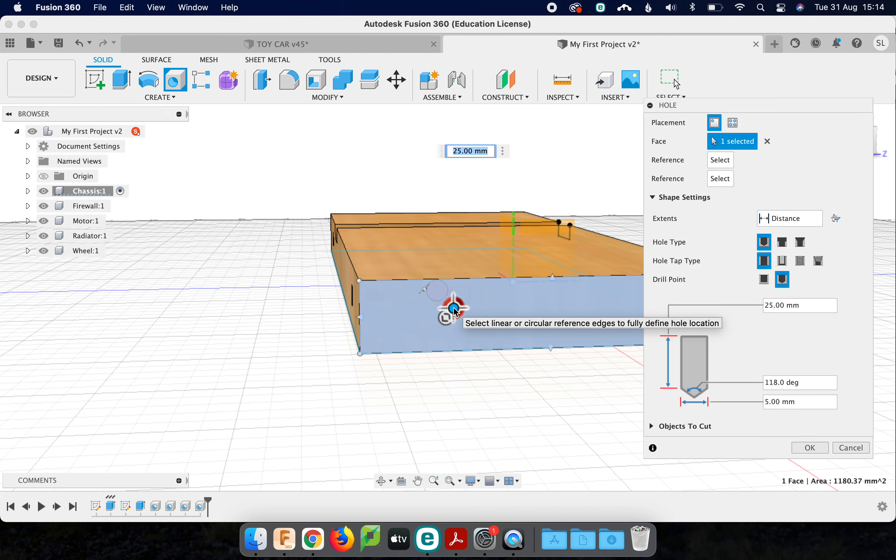
{"action": "scroll", "coordinate": [453, 324], "scroll_direction": "up", "scroll_amount": 2}
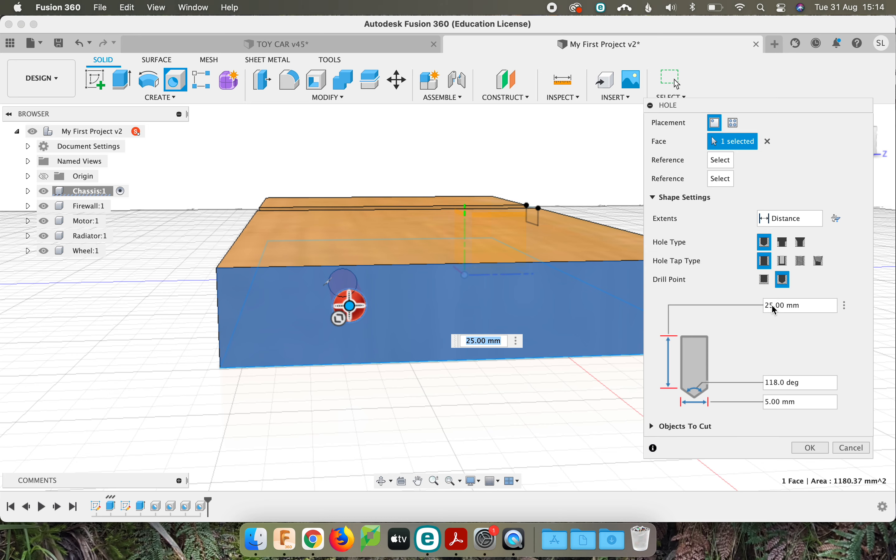
{"action": "left_click_drag", "start_coordinate": [774, 306], "coordinate": [768, 307]}
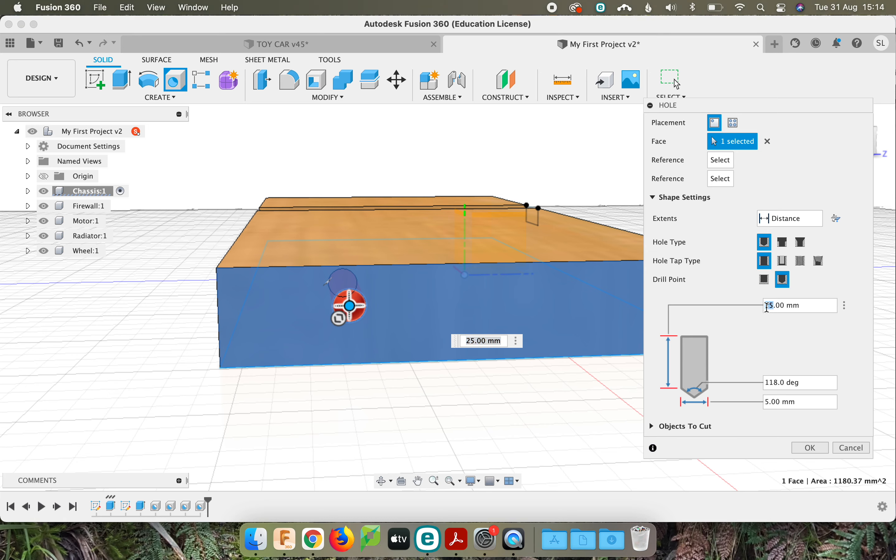
{"action": "type", "text": "5"}
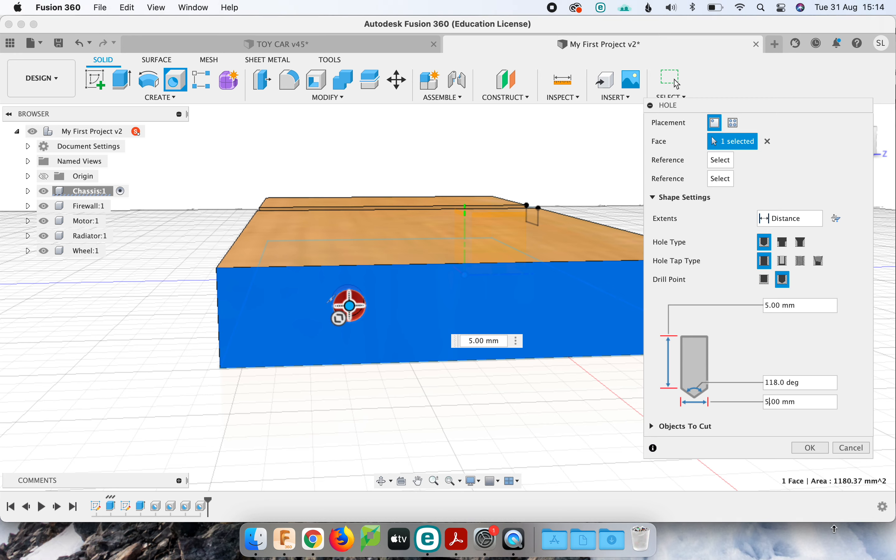
{"action": "key", "text": "BackSpace"}
{"action": "type", "text": "10"}
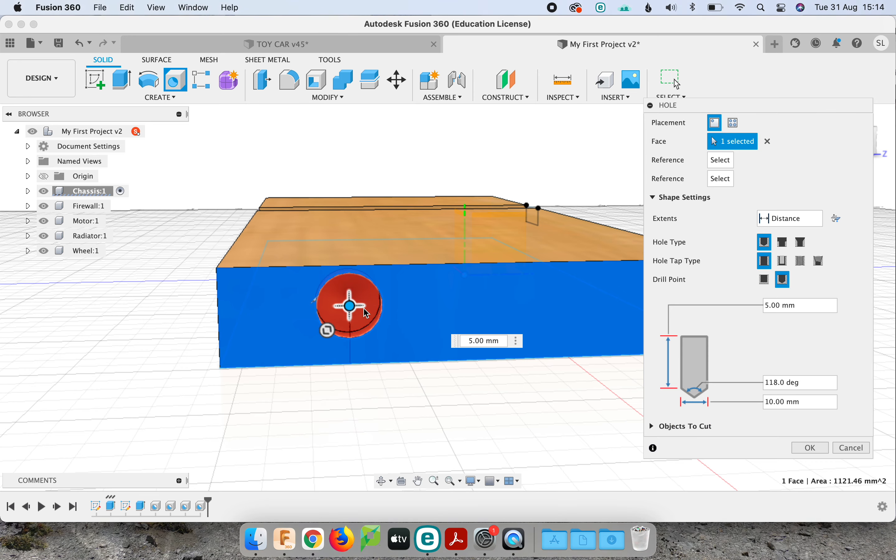
- Place this end-face hole 7.5 mm from the top edge and 10 mm from the nearer vertical corner edge, and create it
{"action": "scroll", "coordinate": [407, 326], "scroll_direction": "down", "scroll_amount": 3}
{"action": "left_click_drag", "start_coordinate": [372, 313], "coordinate": [348, 317]}
{"action": "mouse_move", "coordinate": [352, 317]}
{"action": "left_mouse_down"}
{"action": "mouse_move", "coordinate": [405, 317]}
{"action": "mouse_move", "coordinate": [342, 319]}
{"action": "left_mouse_up"}
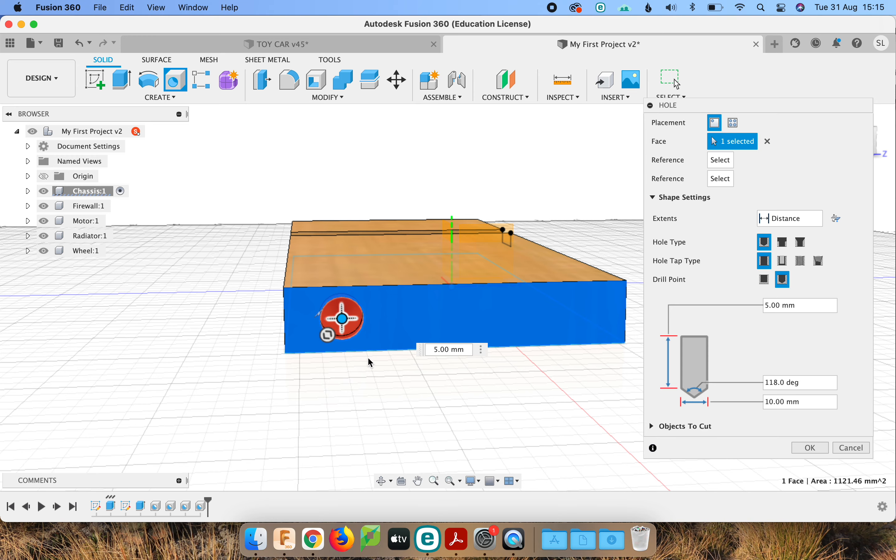
{"action": "scroll", "coordinate": [220, 308], "scroll_direction": "up", "scroll_amount": 3}
{"action": "scroll", "coordinate": [565, 288], "scroll_direction": "up", "scroll_amount": 3}
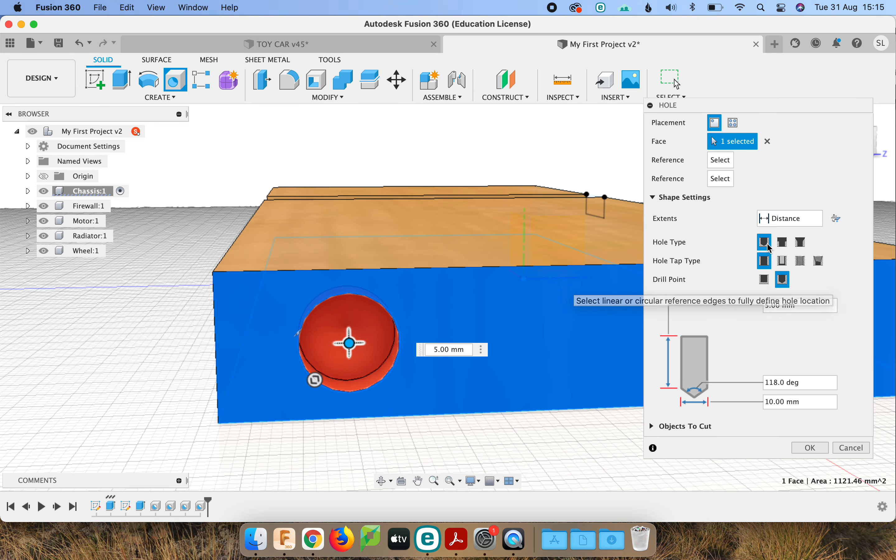
{"action": "left_click", "coordinate": [465, 270]}
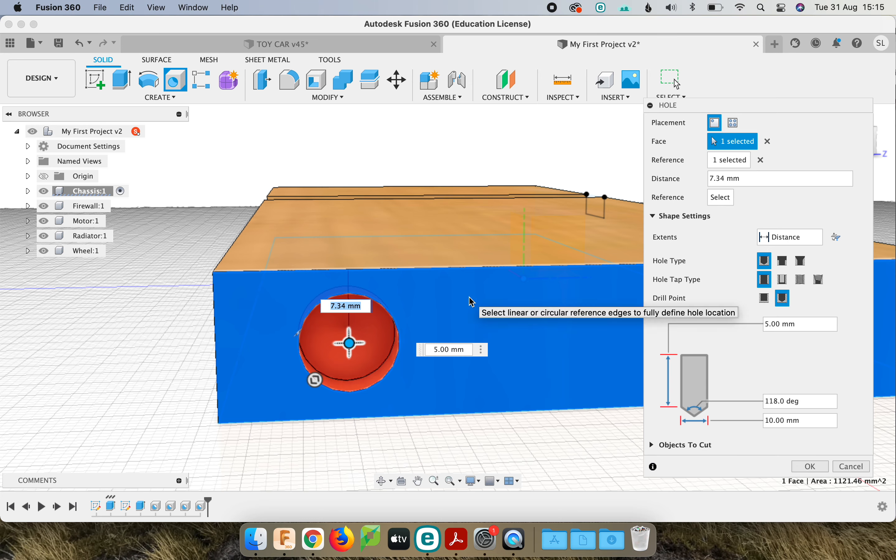
{"action": "type", "text": "7.5"}
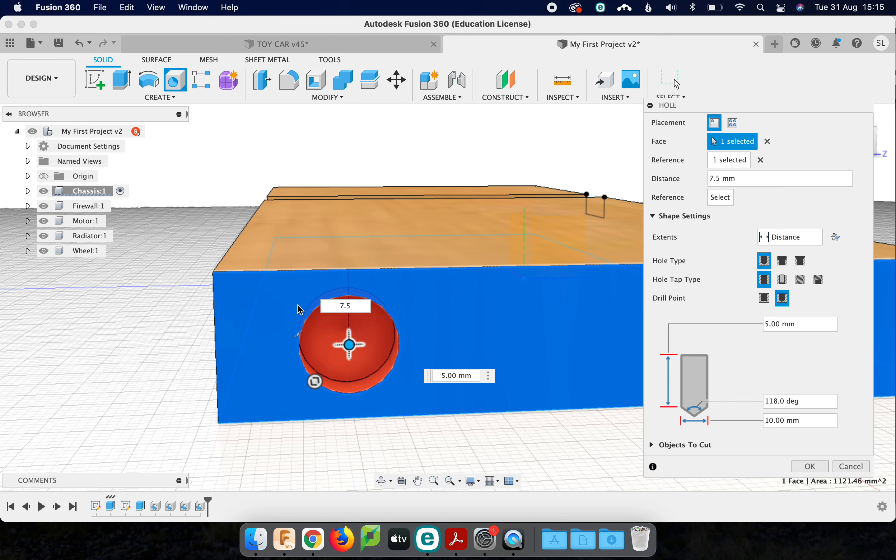
{"action": "left_click", "coordinate": [216, 334]}
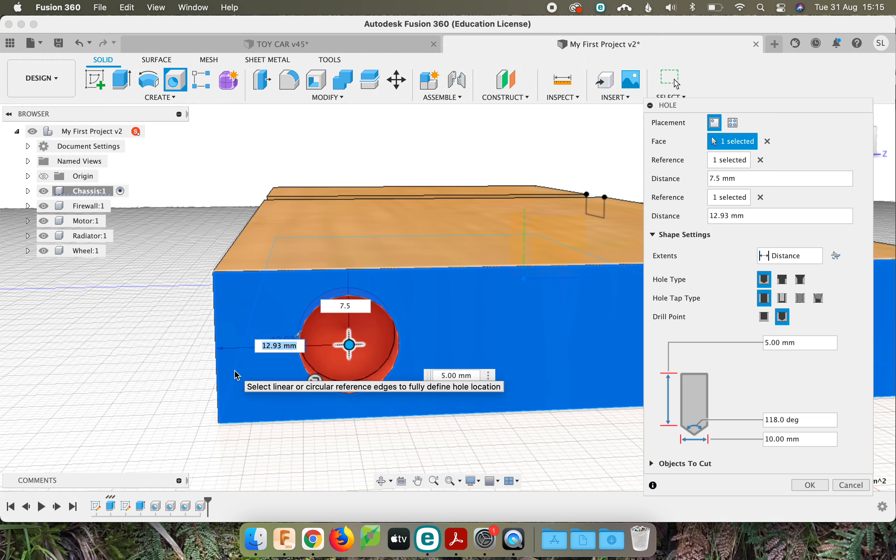
{"action": "type", "text": "10"}
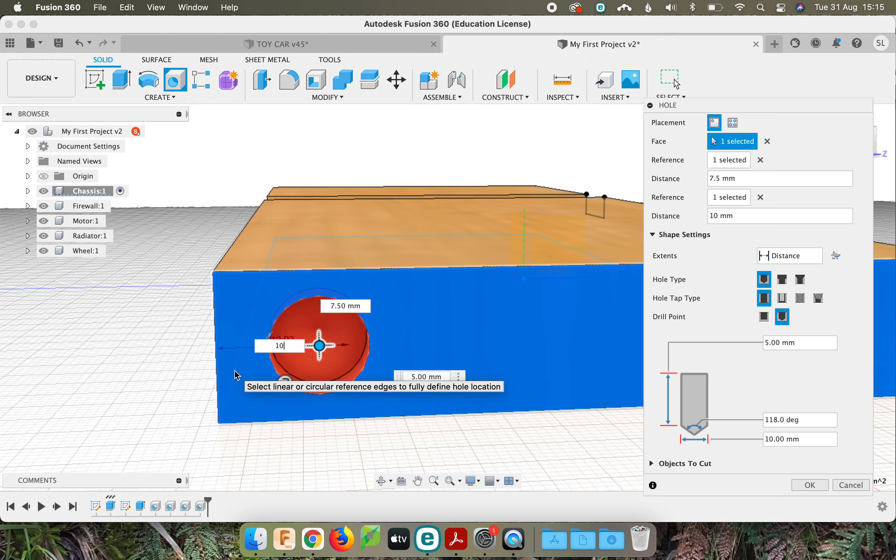
{"action": "scroll", "coordinate": [242, 358], "scroll_direction": "down", "scroll_amount": 5}
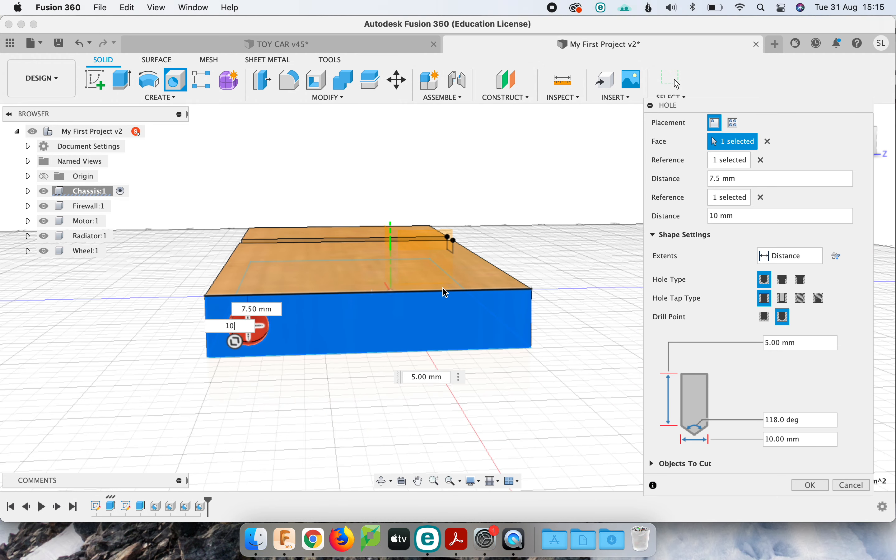
{"action": "scroll", "coordinate": [414, 315], "scroll_direction": "up", "scroll_amount": 3}
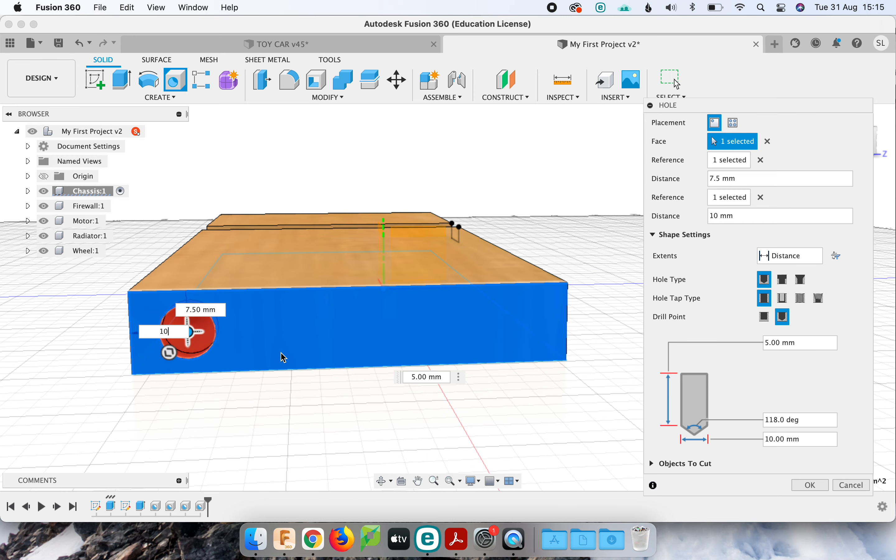
{"action": "key", "text": "Tab"}
{"action": "key", "text": "Tab"}
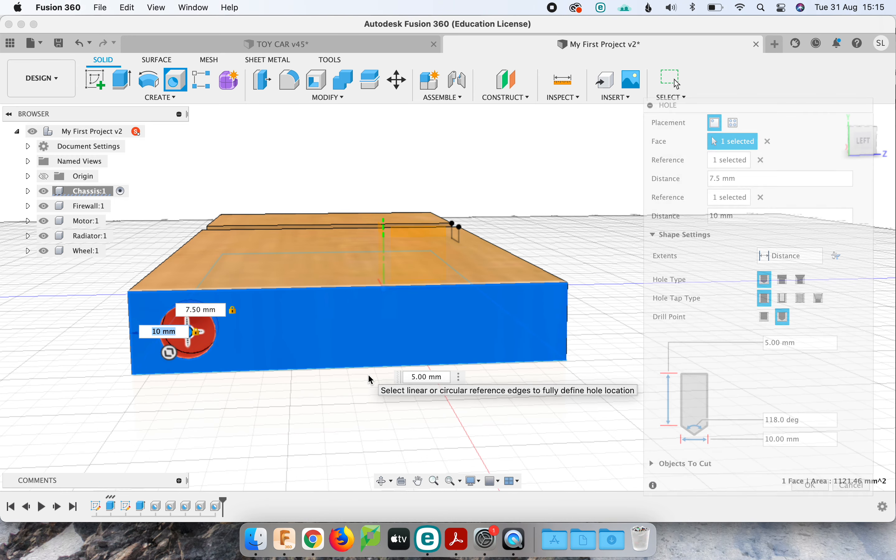
{"action": "key", "text": "Return"}
- Create a second 10 mm hole, 5 mm deep, on the same end face, 7.5 mm from the top edge and 10 mm from the opposite vertical edge
{"action": "left_click_drag", "start_coordinate": [447, 326], "coordinate": [476, 326]}
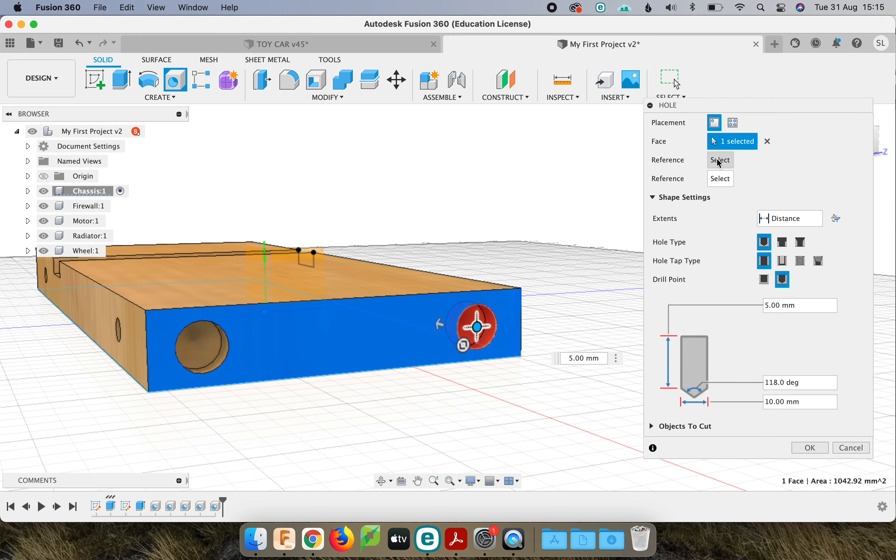
{"action": "left_click", "coordinate": [450, 296]}
{"action": "type", "text": "7.5"}
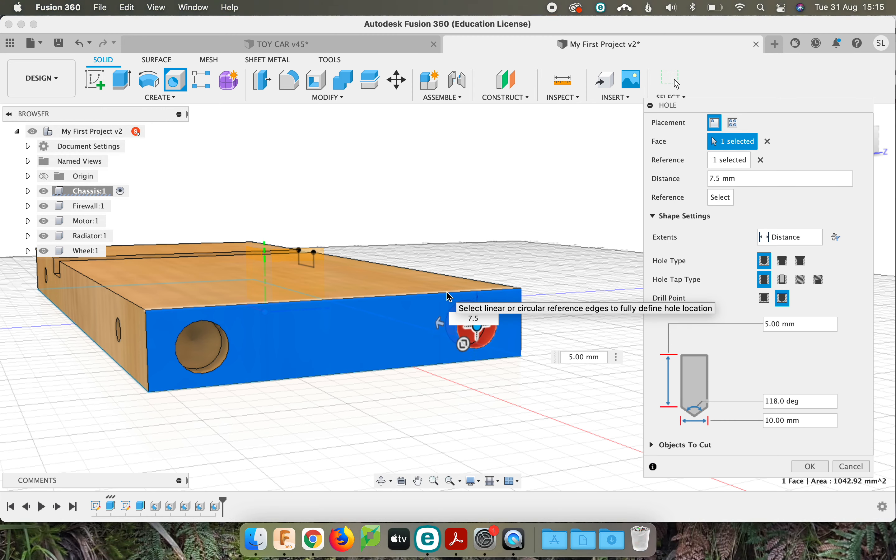
{"action": "left_click", "coordinate": [524, 335]}
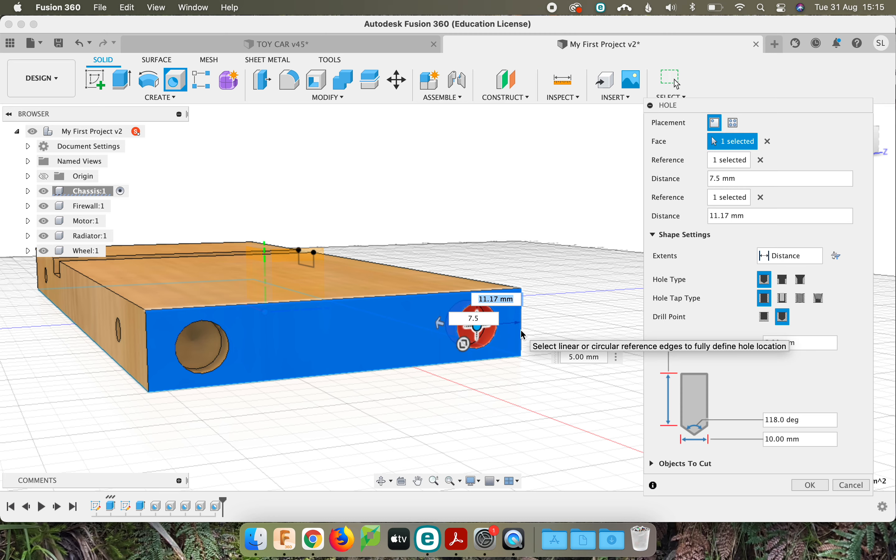
{"action": "type", "text": "10"}
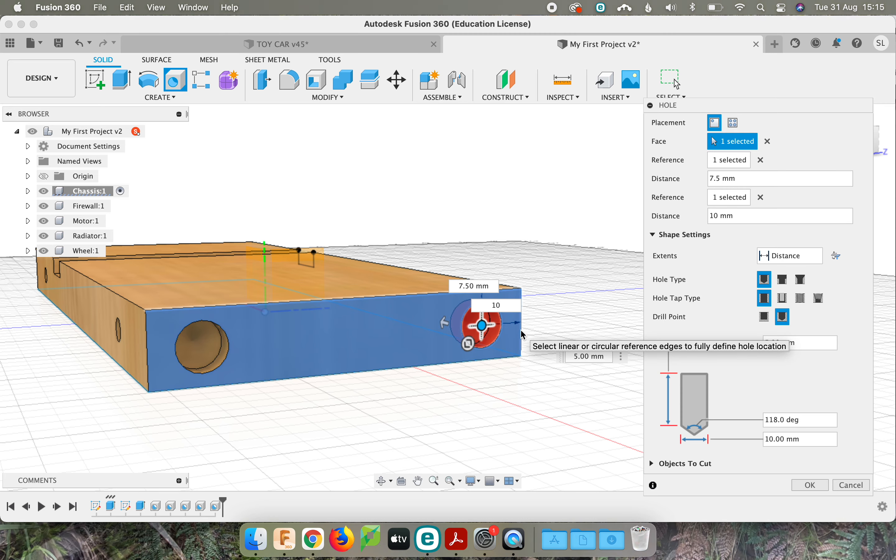
{"action": "key", "text": "Tab"}
{"action": "key", "text": "Tab"}
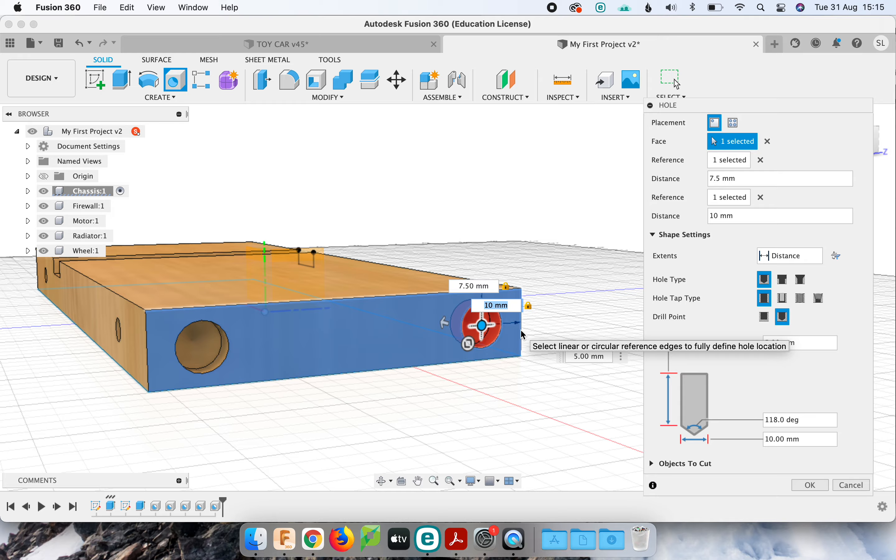
{"action": "key", "text": "Return"}
- Inspect the chassis from its front slotted side, checking the sketch lines along the bottom edges and around the slot
{"action": "scroll", "coordinate": [529, 346], "scroll_direction": "down", "scroll_amount": 3}
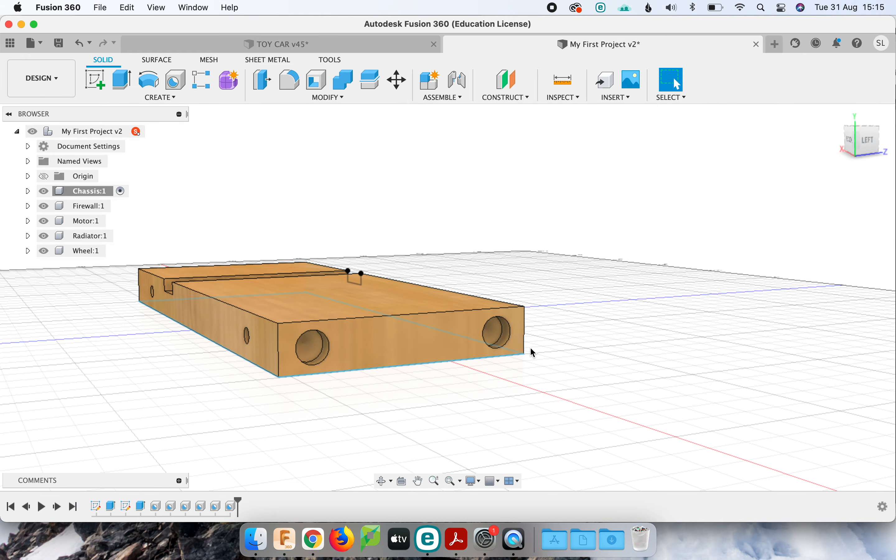
{"action": "left_click", "coordinate": [383, 480]}
{"action": "left_click_drag", "start_coordinate": [416, 362], "coordinate": [374, 209]}
{"action": "scroll", "coordinate": [374, 208], "scroll_direction": "up", "scroll_amount": 3}
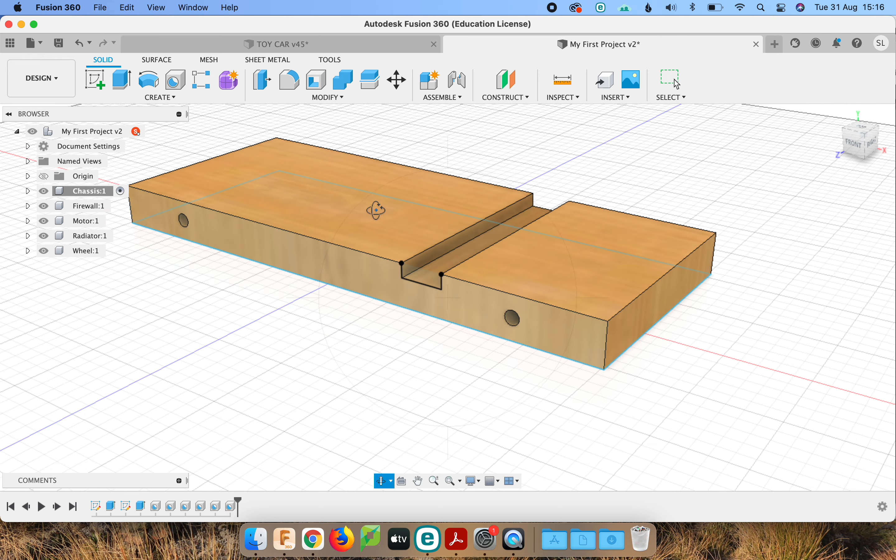
{"action": "scroll", "coordinate": [272, 195], "scroll_direction": "up", "scroll_amount": 2}
{"action": "key", "text": "Escape"}
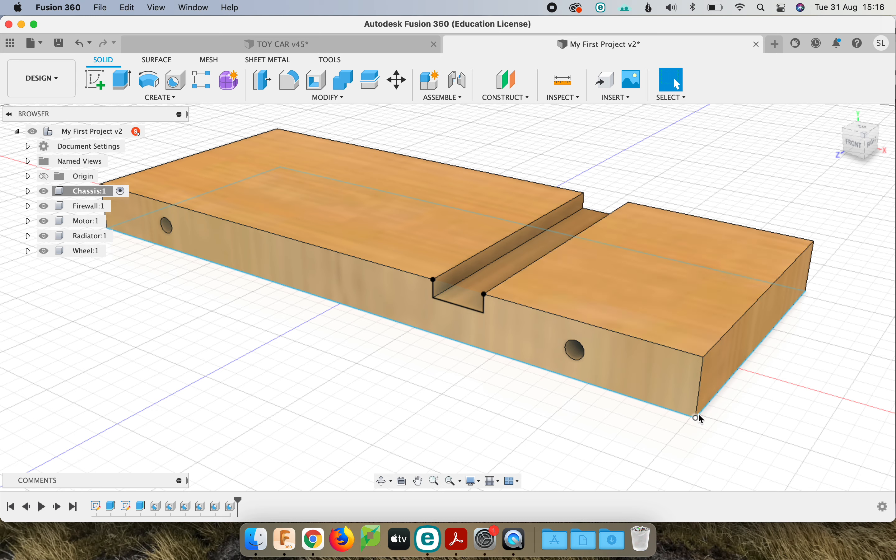
{"action": "left_click", "coordinate": [740, 379]}
{"action": "left_click", "coordinate": [685, 416]}
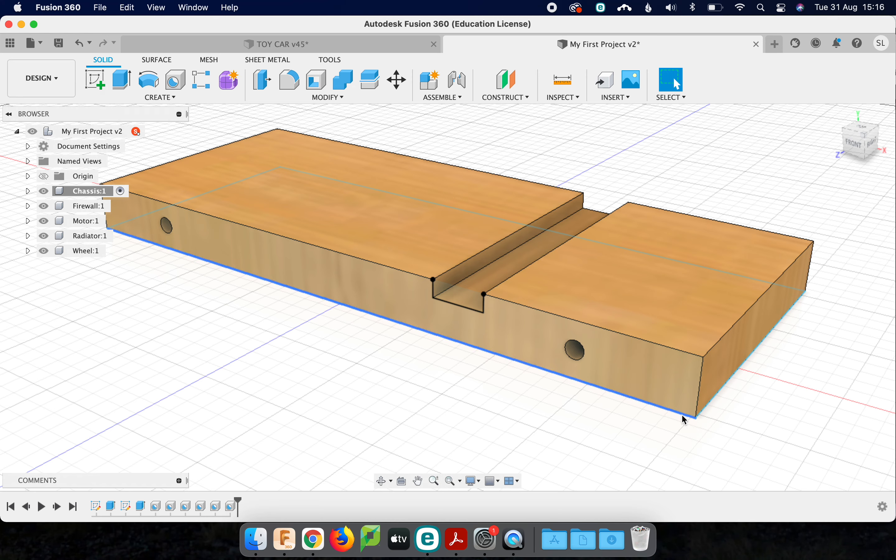
{"action": "left_click", "coordinate": [452, 297]}
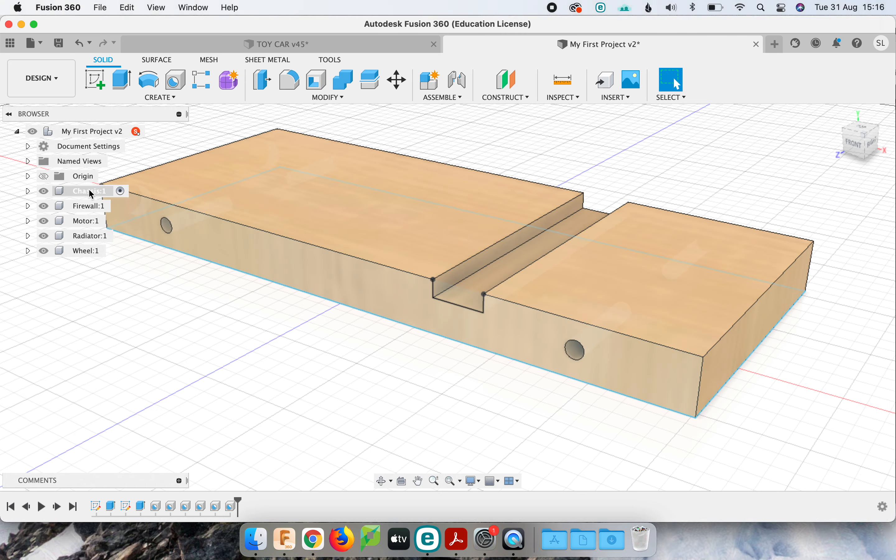
- Expand the Chassis component's bodies and highlight Body1 to see which solid it is
{"action": "left_click", "coordinate": [91, 191]}
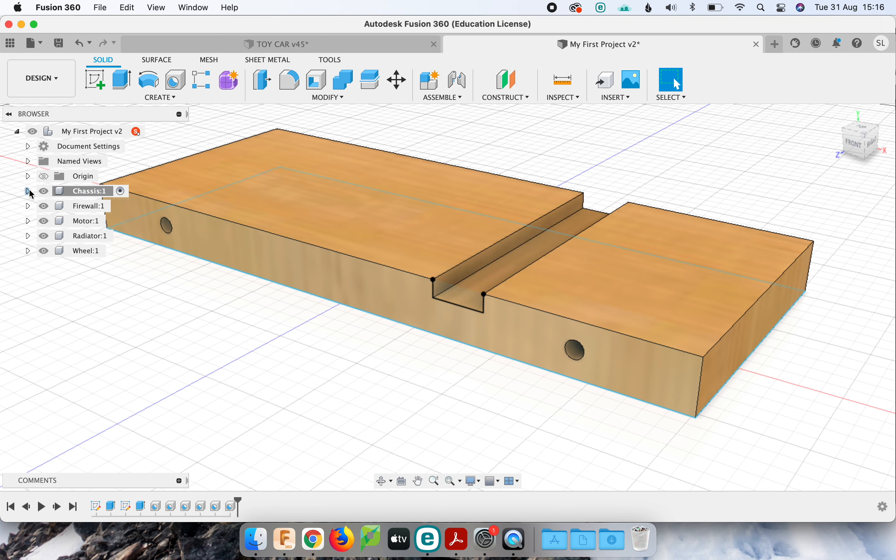
{"action": "left_click", "coordinate": [28, 191]}
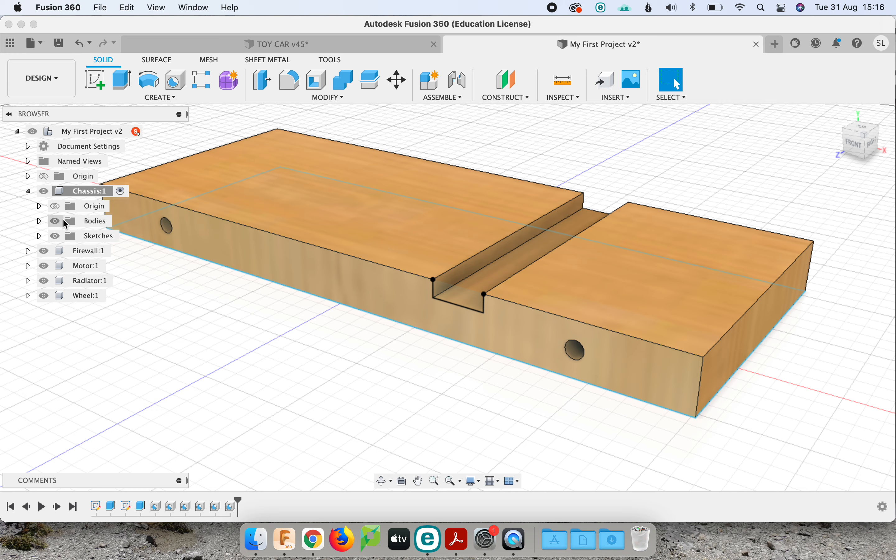
{"action": "left_click", "coordinate": [39, 221]}
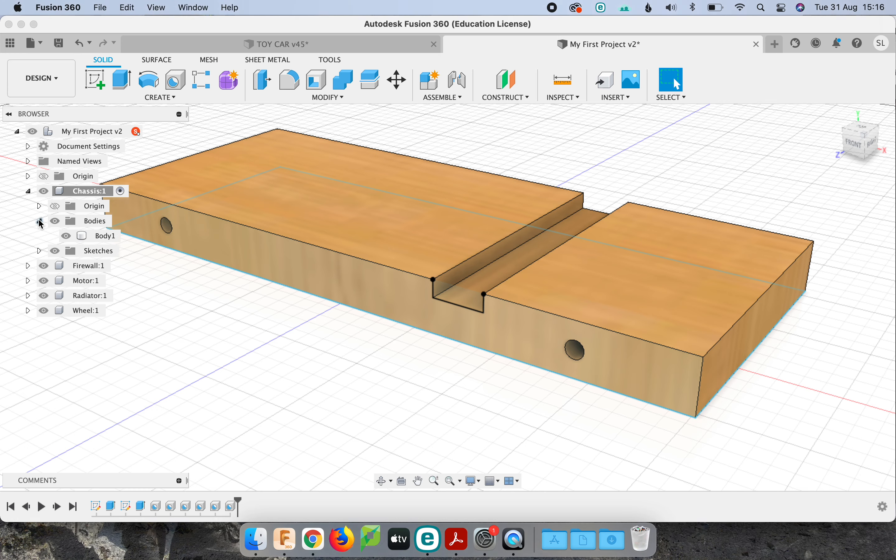
{"action": "left_click", "coordinate": [93, 236]}
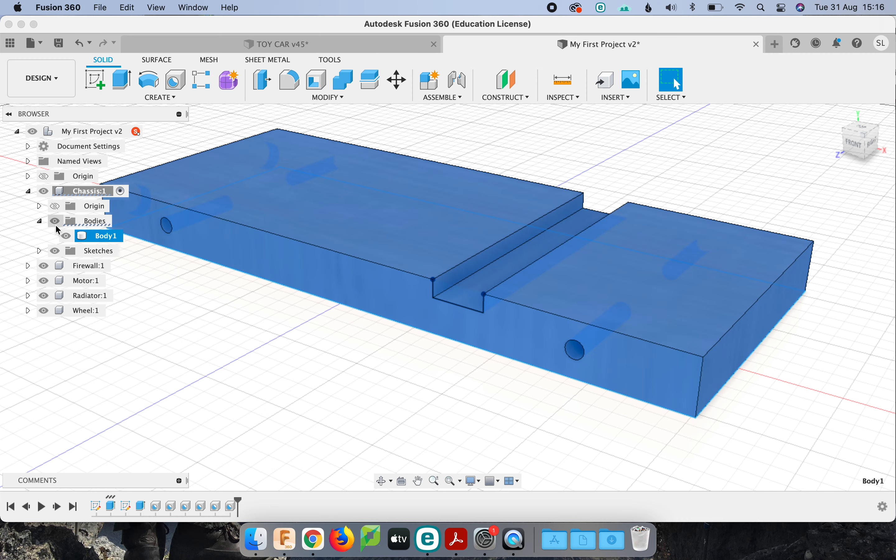
{"action": "left_click", "coordinate": [39, 221]}
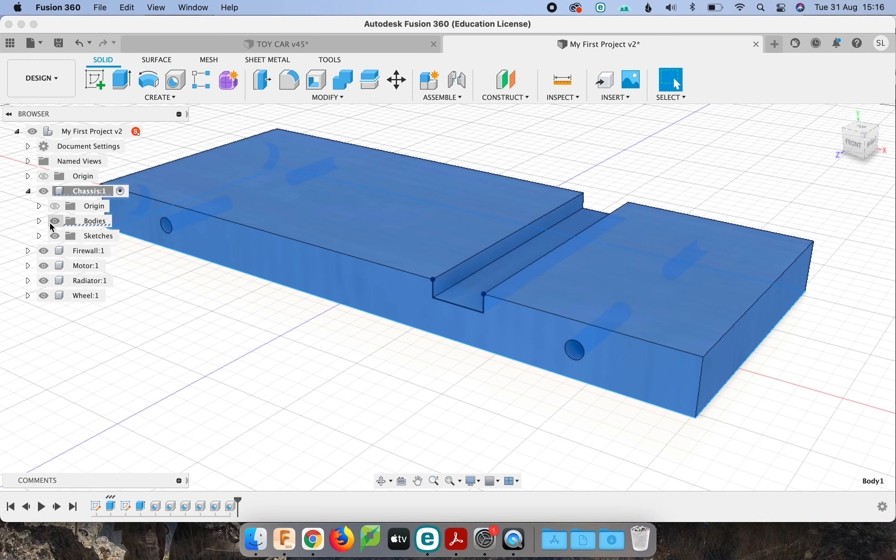
- Expand the Chassis component's sketches and highlight Sketch1 and Sketch2 in turn to see which geometry each one drives
{"action": "left_click", "coordinate": [39, 236]}
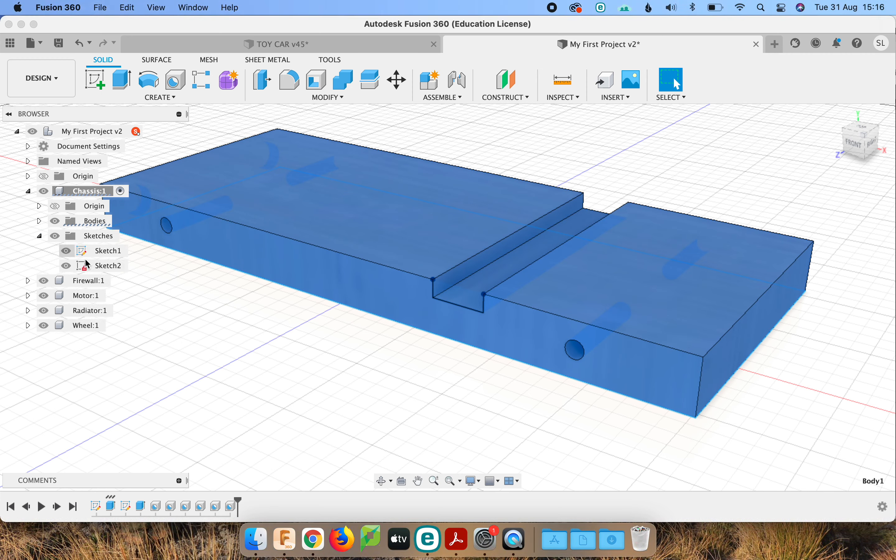
{"action": "left_click", "coordinate": [155, 280]}
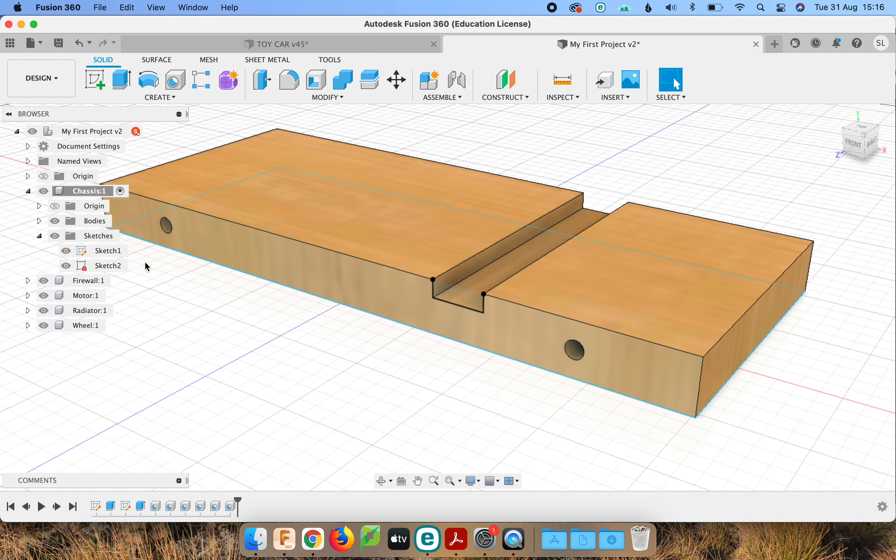
{"action": "left_click", "coordinate": [109, 251]}
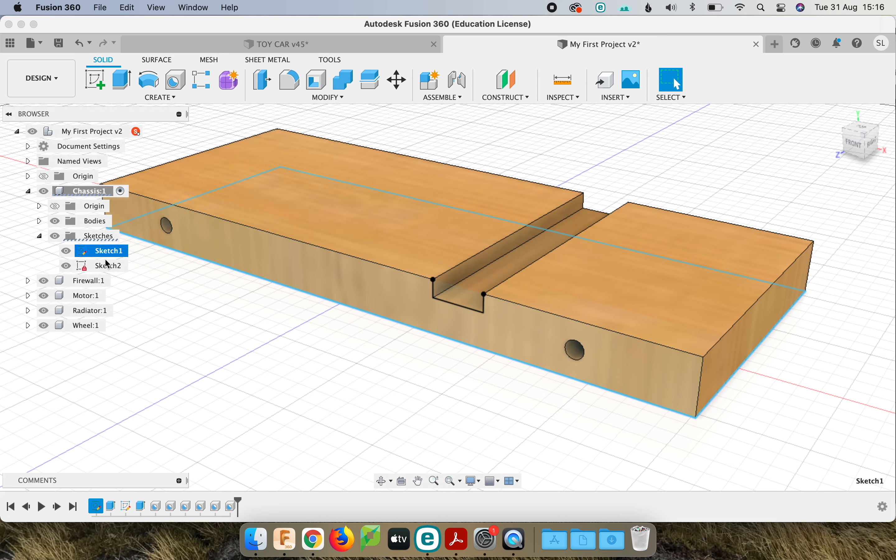
{"action": "left_click", "coordinate": [105, 264]}
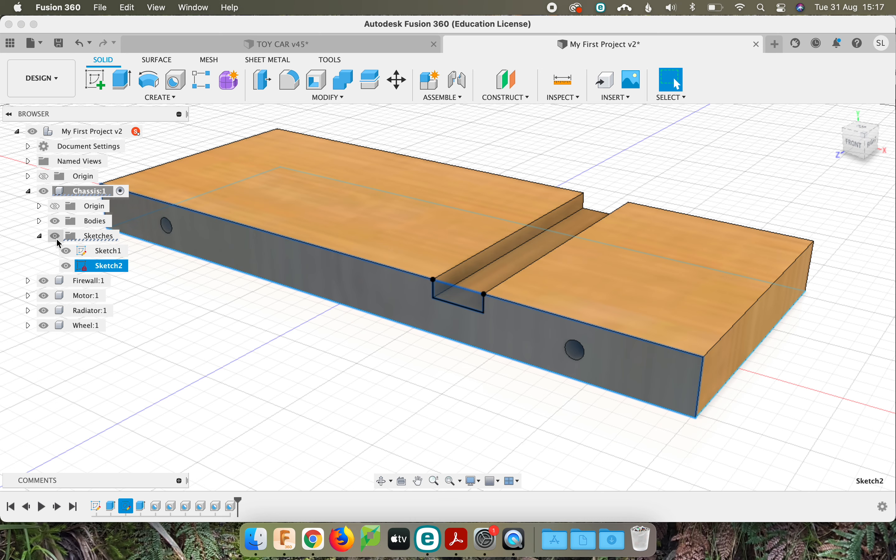
{"action": "left_click", "coordinate": [40, 235]}
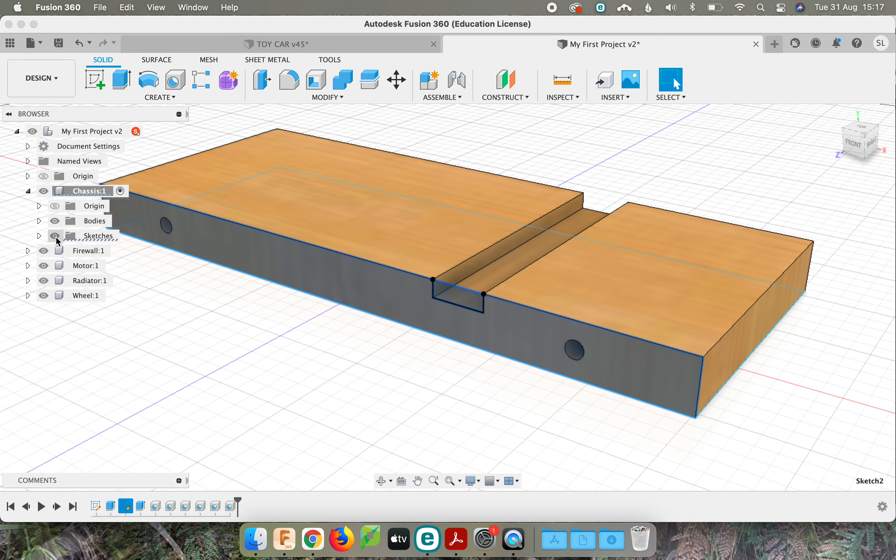
- Hide all sketches of the Chassis component and check the clean solid from its slotted side
{"action": "left_click", "coordinate": [56, 237]}
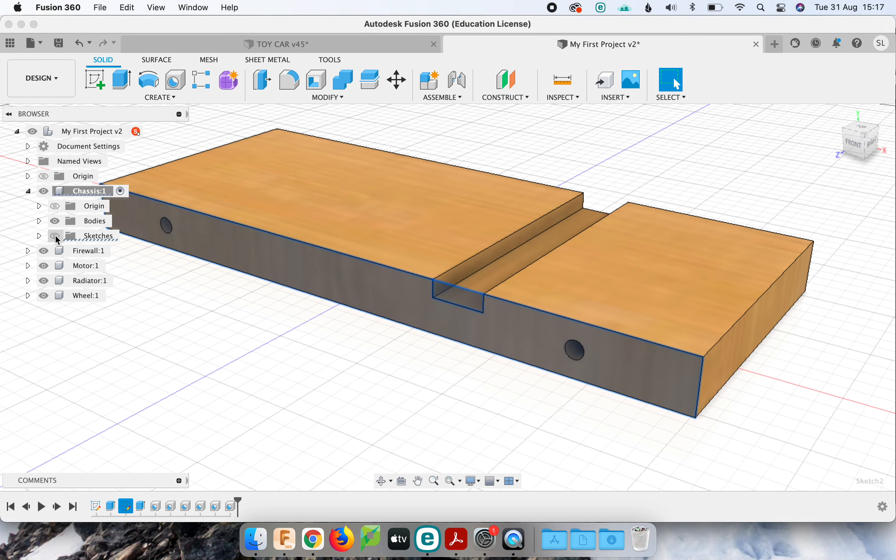
{"action": "left_click", "coordinate": [164, 280]}
{"action": "scroll", "coordinate": [258, 325], "scroll_direction": "down", "scroll_amount": 3}
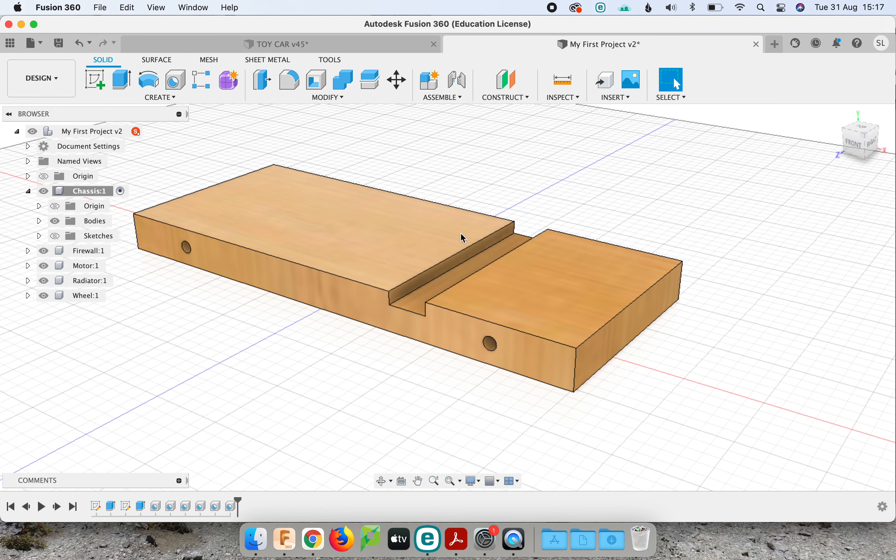
{"action": "left_click", "coordinate": [381, 481]}
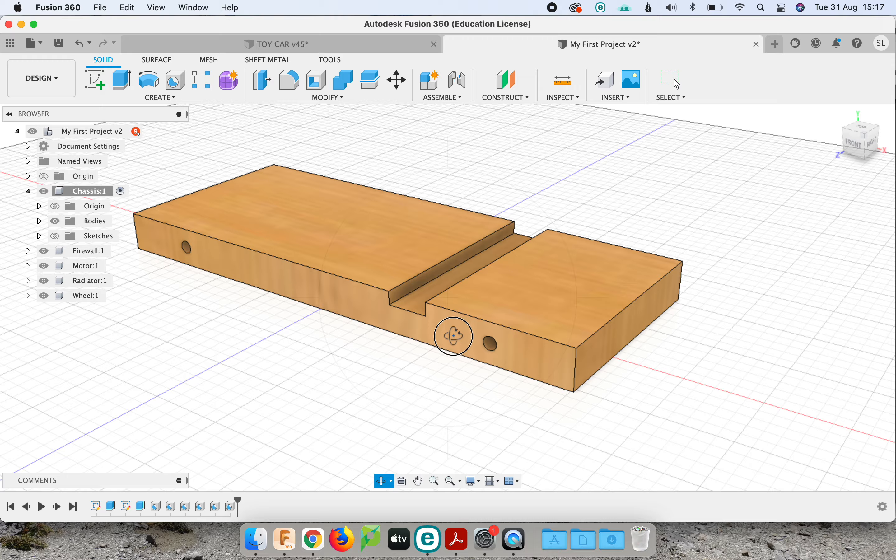
{"action": "mouse_move", "coordinate": [452, 332]}
{"action": "left_mouse_down"}
{"action": "mouse_move", "coordinate": [384, 336]}
{"action": "mouse_move", "coordinate": [351, 308]}
{"action": "mouse_move", "coordinate": [380, 266]}
{"action": "mouse_move", "coordinate": [438, 300]}
{"action": "mouse_move", "coordinate": [426, 336]}
{"action": "mouse_move", "coordinate": [436, 338]}
{"action": "left_mouse_up"}
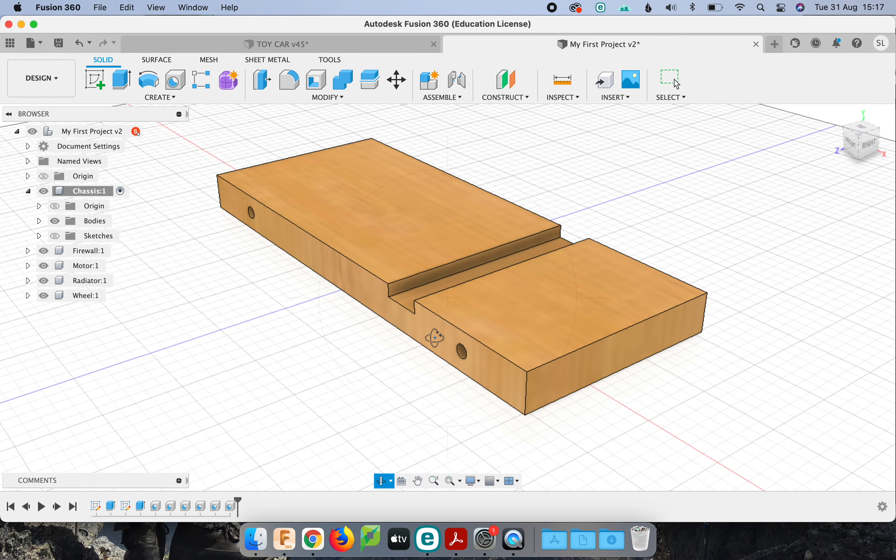
{"action": "key", "text": "Escape"}
{"action": "left_click", "coordinate": [56, 236]}
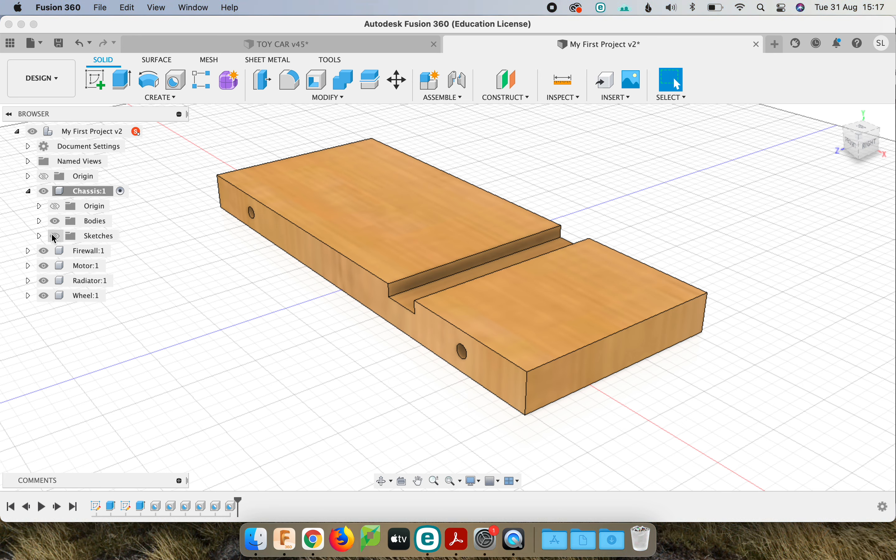
- Collapse the Chassis component and save the design as a new version with the description "User Saved"
{"action": "left_click", "coordinate": [29, 192]}
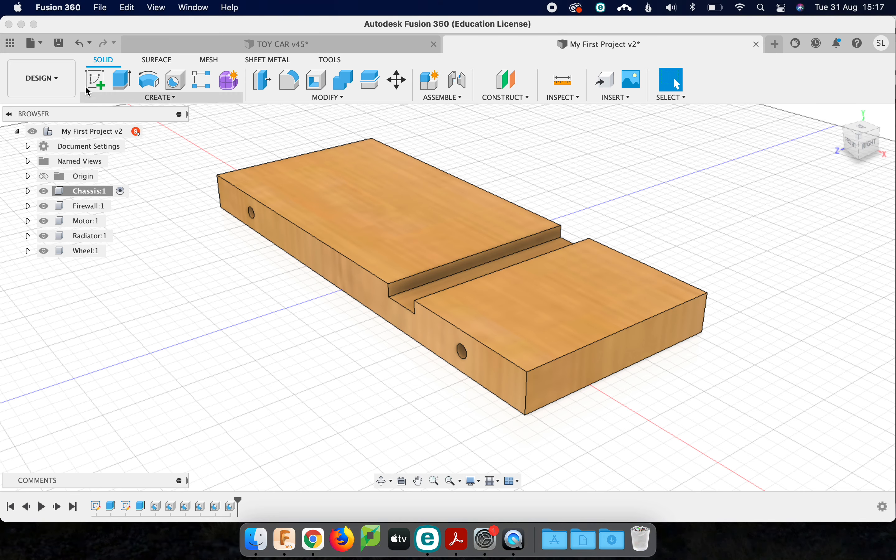
{"action": "left_click", "coordinate": [59, 43]}
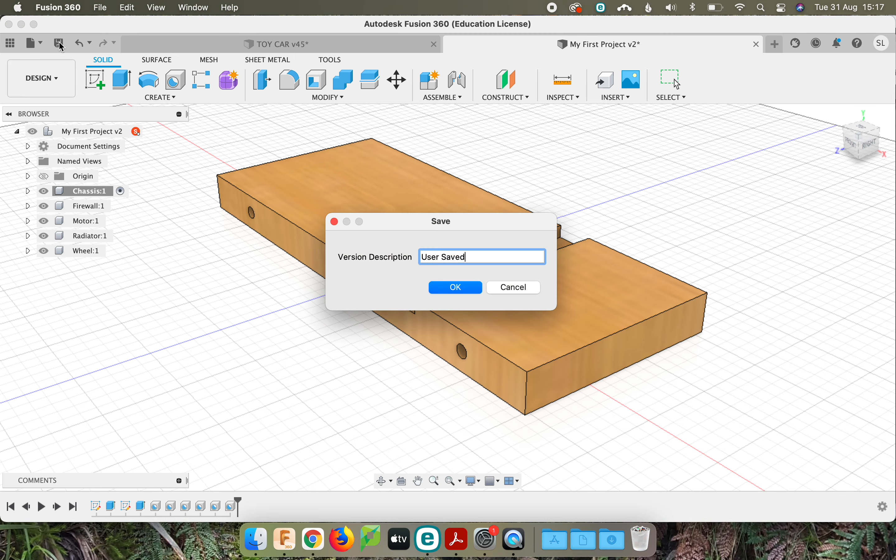
{"action": "left_click", "coordinate": [457, 287]}
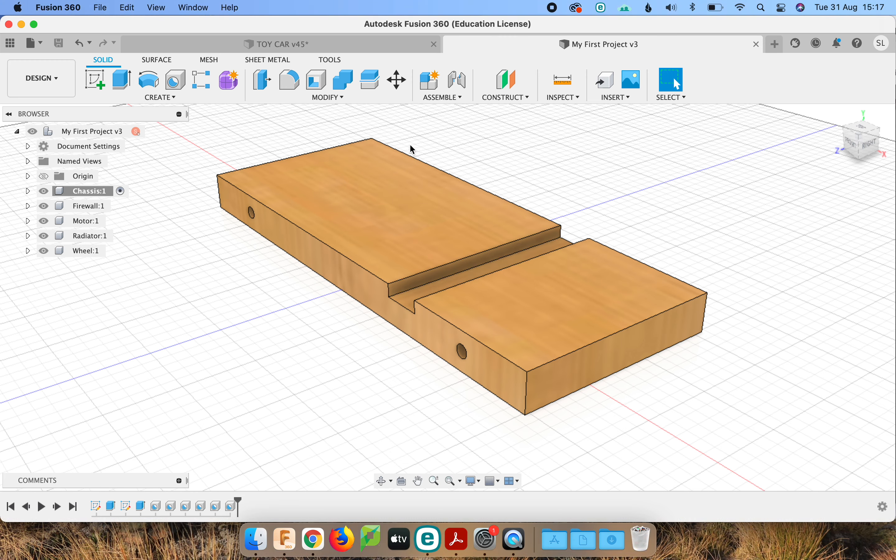
- Look at the finished TOY CAR reference design, and return to My First Project for a closer view of the chassis
{"action": "left_click", "coordinate": [420, 50]}
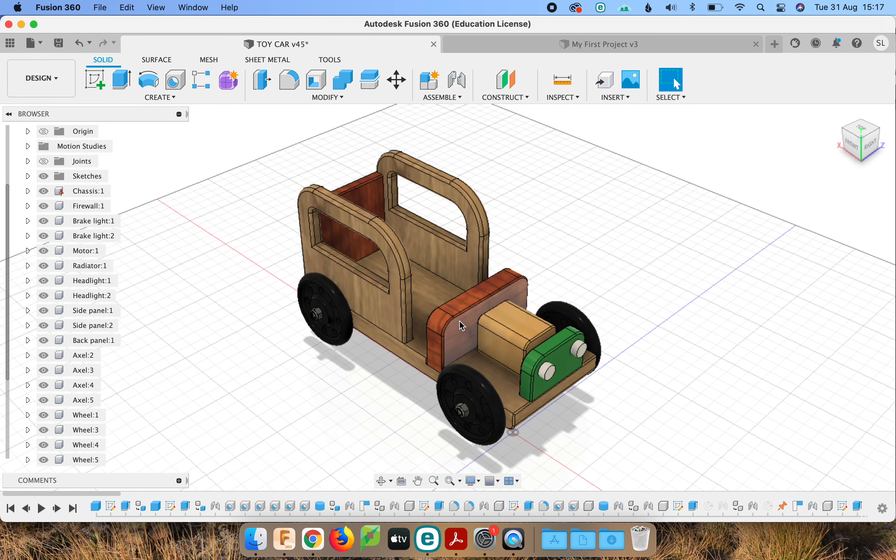
{"action": "left_click", "coordinate": [541, 47]}
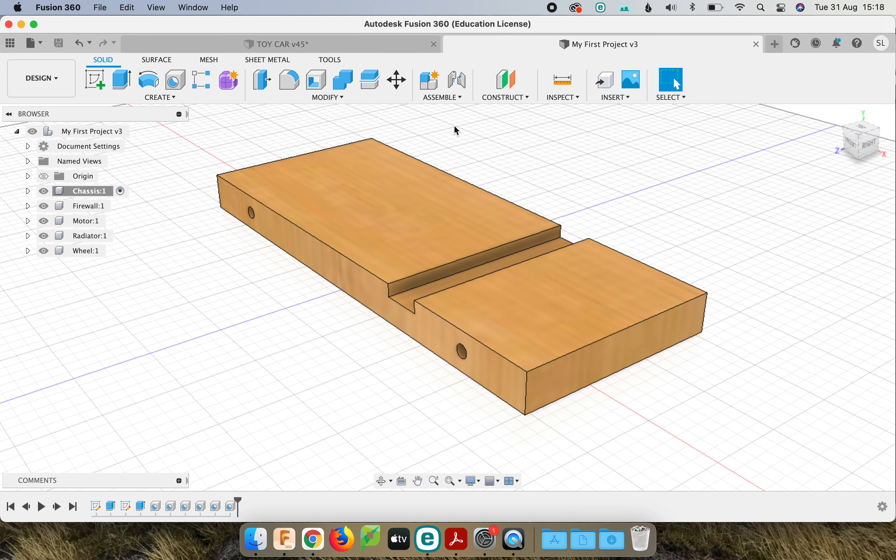
{"action": "scroll", "coordinate": [454, 124], "scroll_direction": "up", "scroll_amount": 1}
{"action": "scroll", "coordinate": [458, 128], "scroll_direction": "up", "scroll_amount": 1}
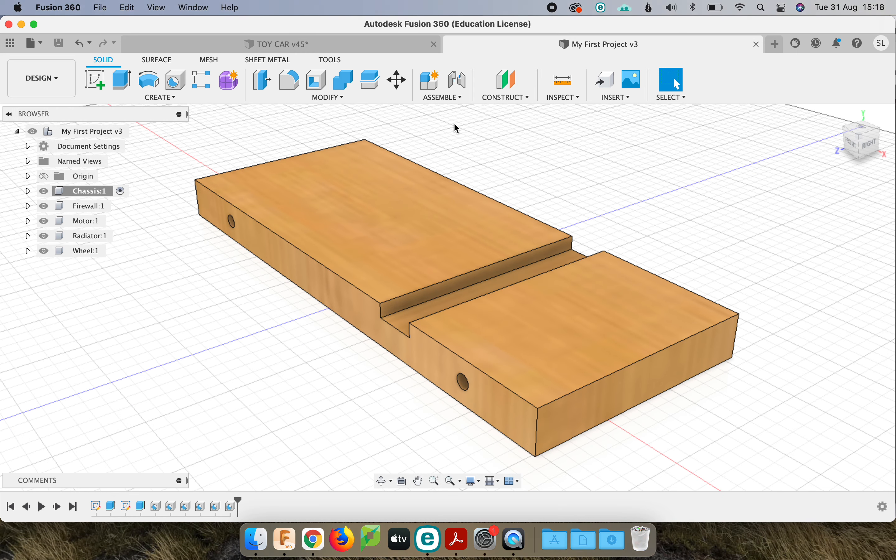